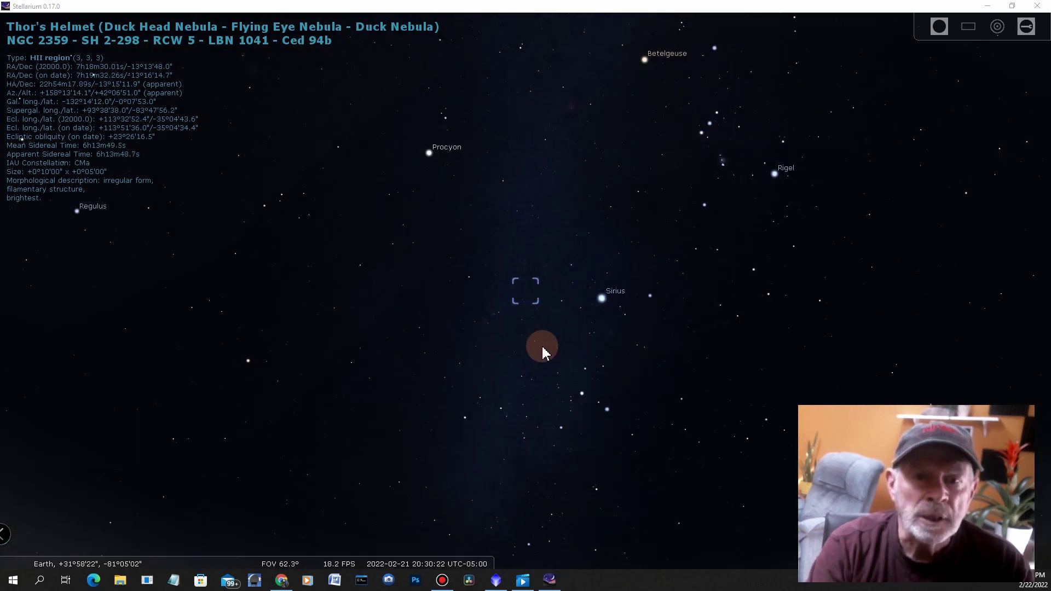
# - Zoom in on Thor's Helmet in Stellarium until its red and blue nebulosity fills the view
pyautogui.scroll(2, 546, 329)
pyautogui.scroll(5, 548, 327)
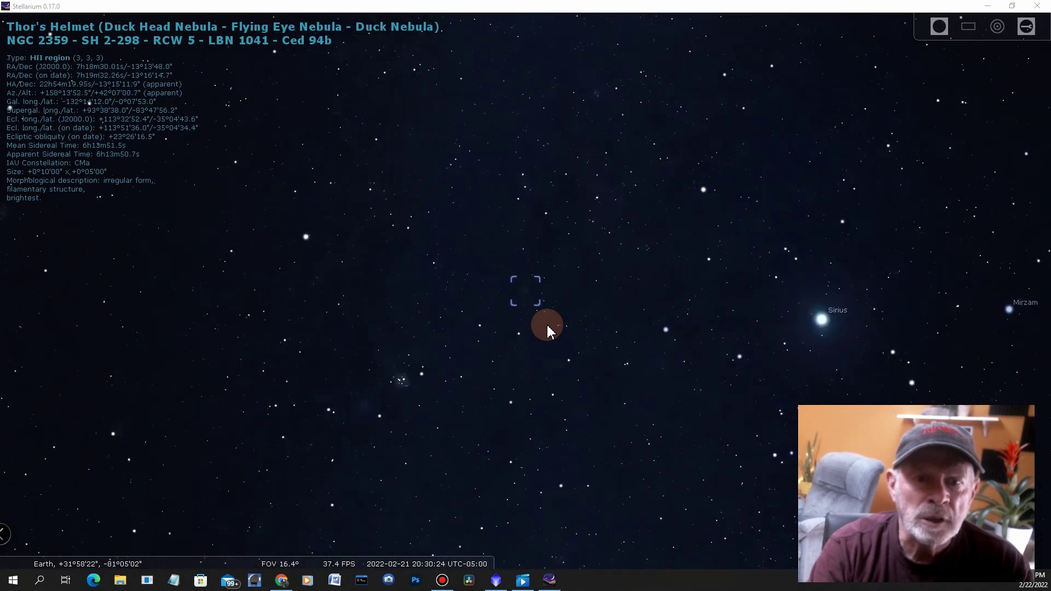
pyautogui.scroll(3, 549, 331)
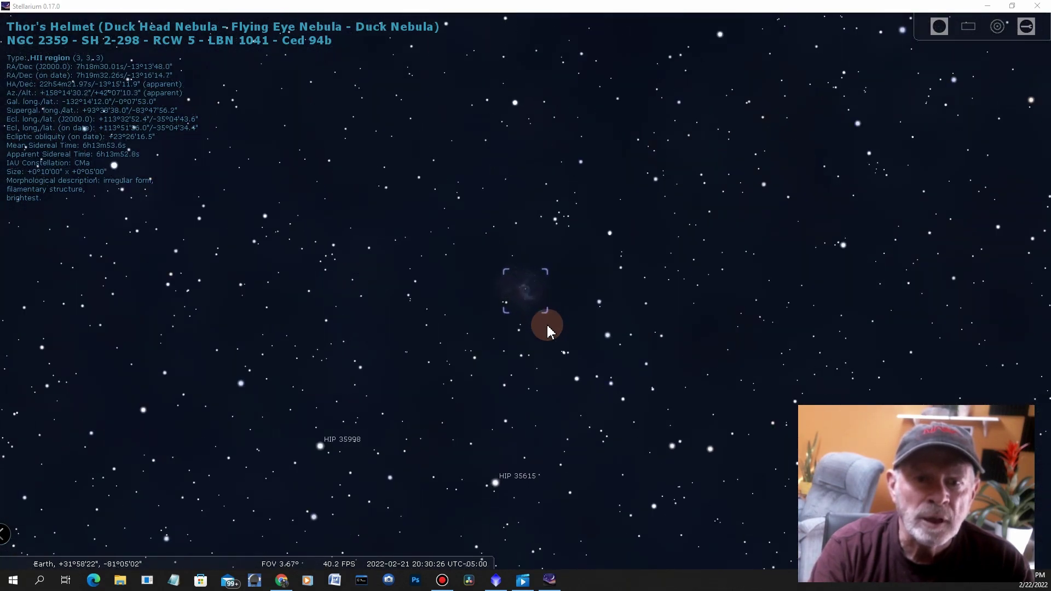
pyautogui.scroll(2, 547, 329)
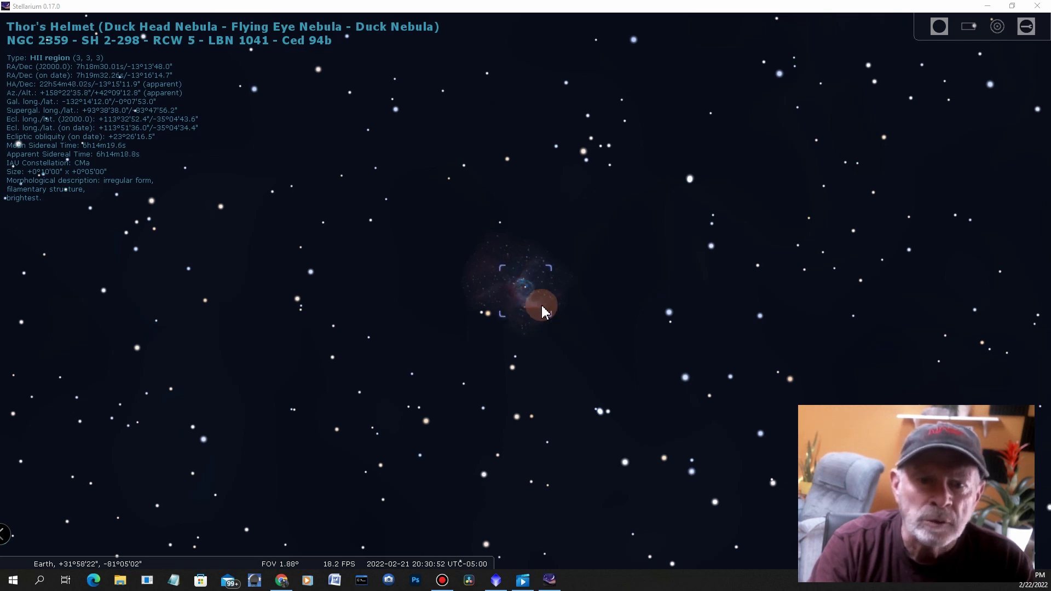
pyautogui.scroll(3, 533, 296)
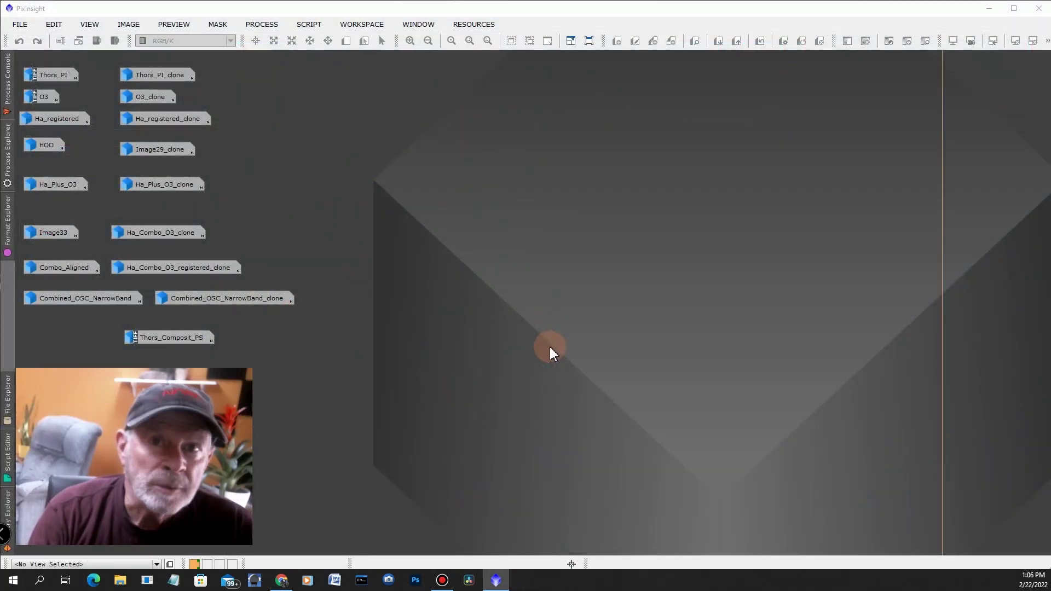
pyautogui.click(161, 76)
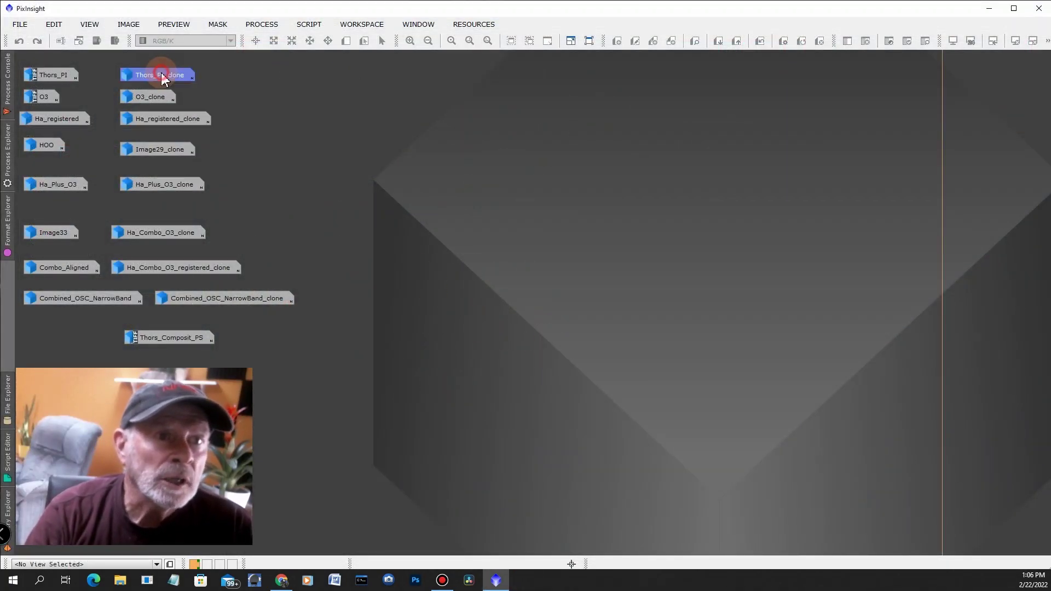
pyautogui.doubleClick(161, 77)
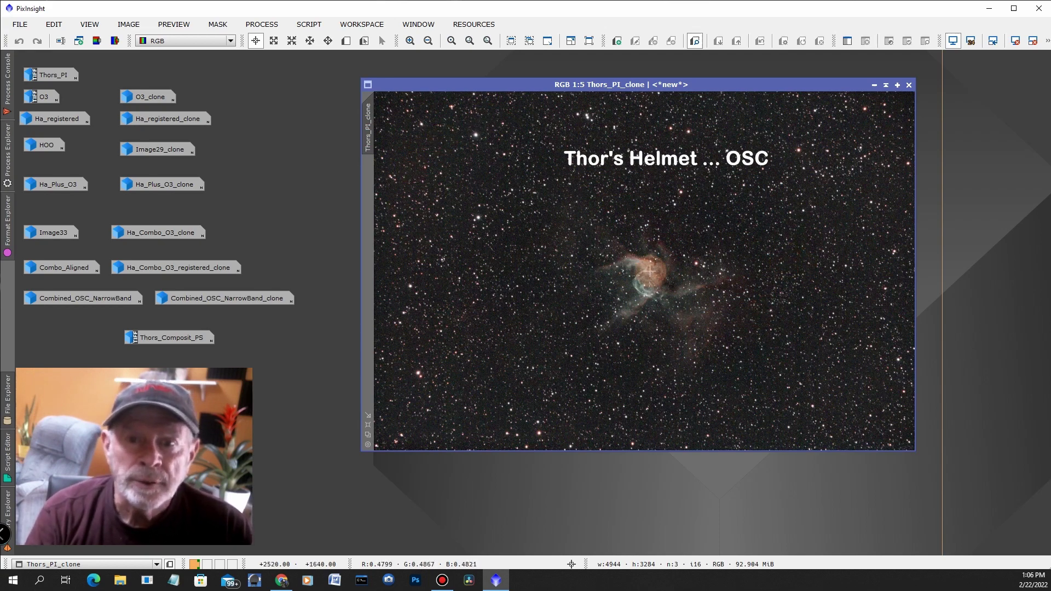
pyautogui.scroll(2, 653, 272)
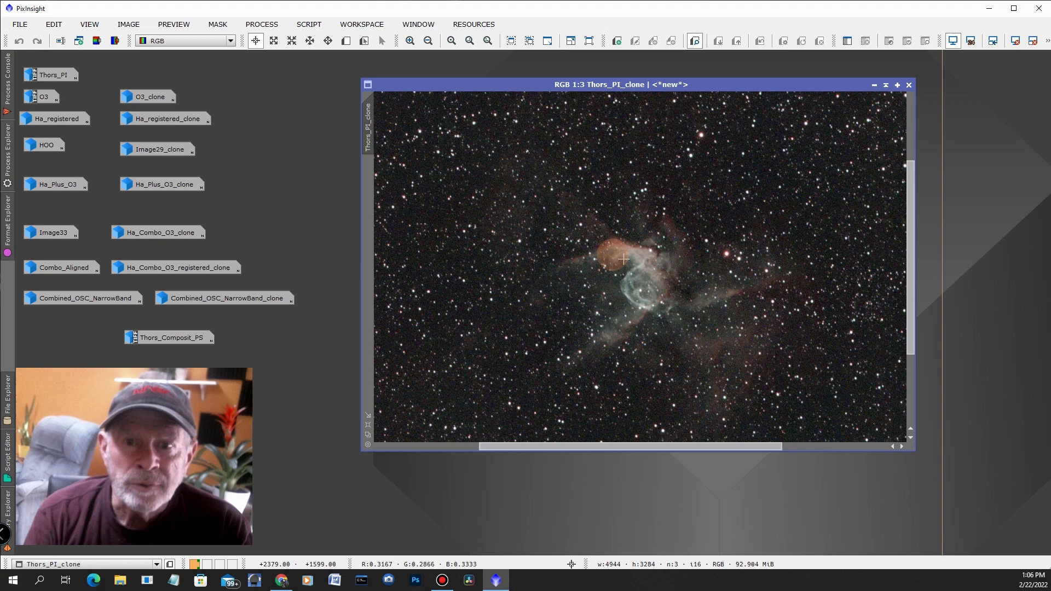
pyautogui.moveTo(623, 260)
pyautogui.mouseDown()
pyautogui.moveTo(586, 222)
pyautogui.moveTo(598, 244)
pyautogui.moveTo(655, 224)
pyautogui.moveTo(726, 302)
pyautogui.moveTo(770, 288)
pyautogui.moveTo(729, 327)
pyautogui.moveTo(777, 353)
pyautogui.moveTo(772, 374)
pyautogui.moveTo(789, 331)
pyautogui.moveTo(767, 359)
pyautogui.mouseUp()
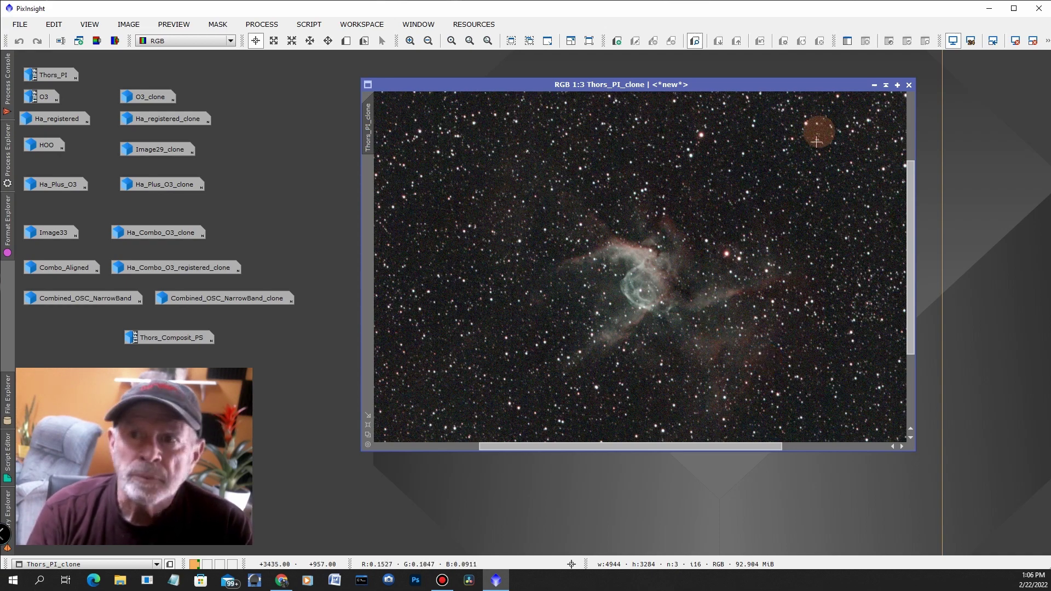
pyautogui.click(874, 86)
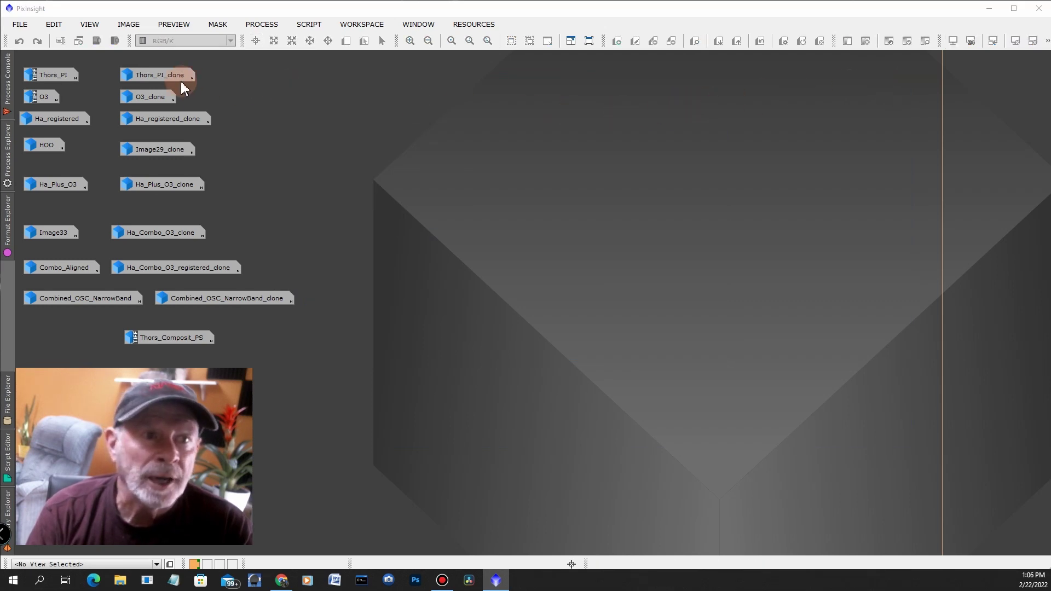
pyautogui.doubleClick(149, 98)
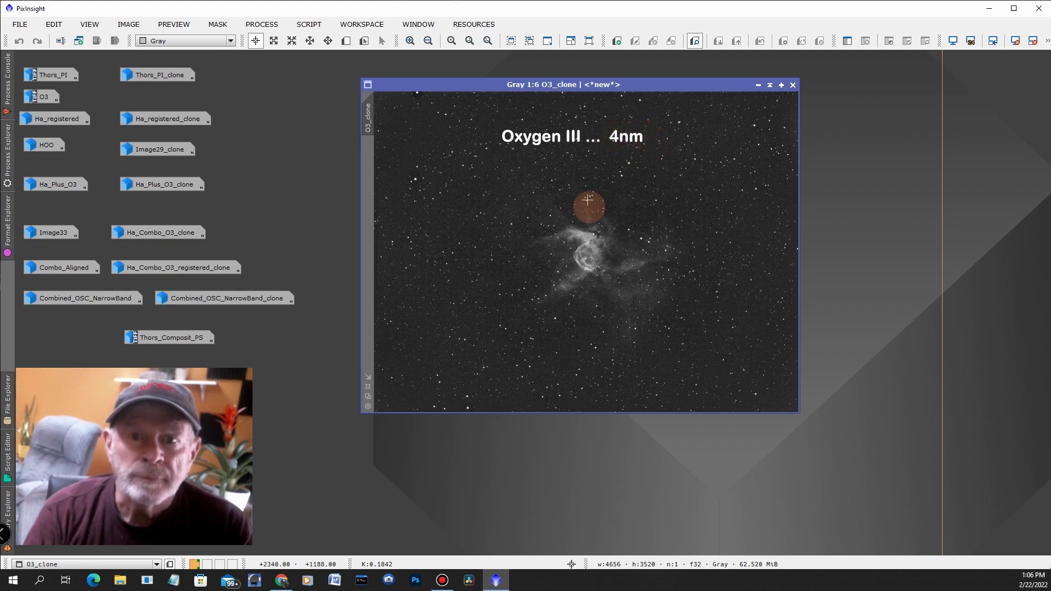
pyautogui.scroll(2, 597, 258)
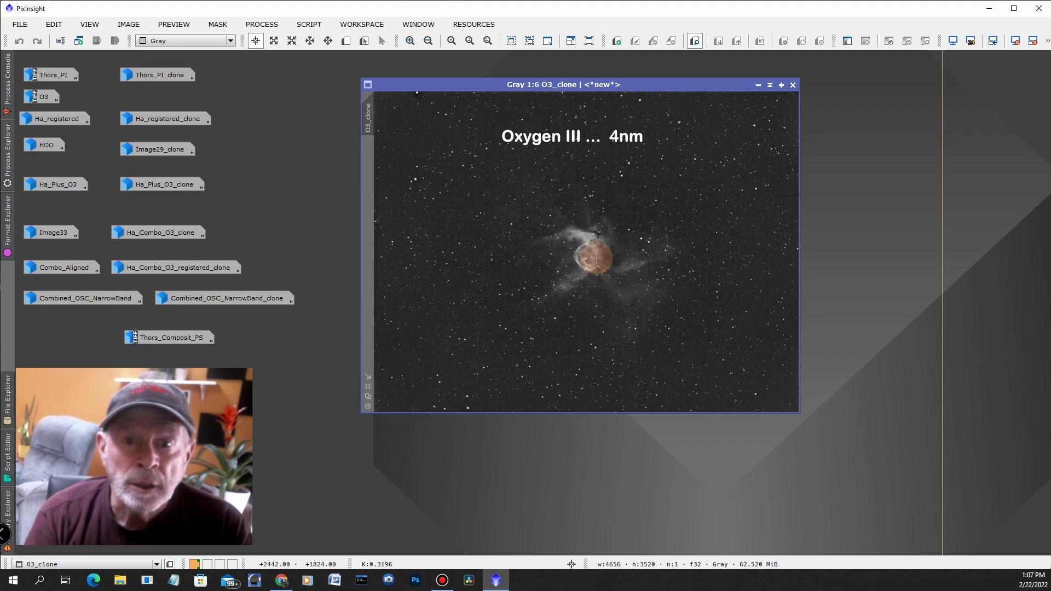
pyautogui.scroll(1, 597, 258)
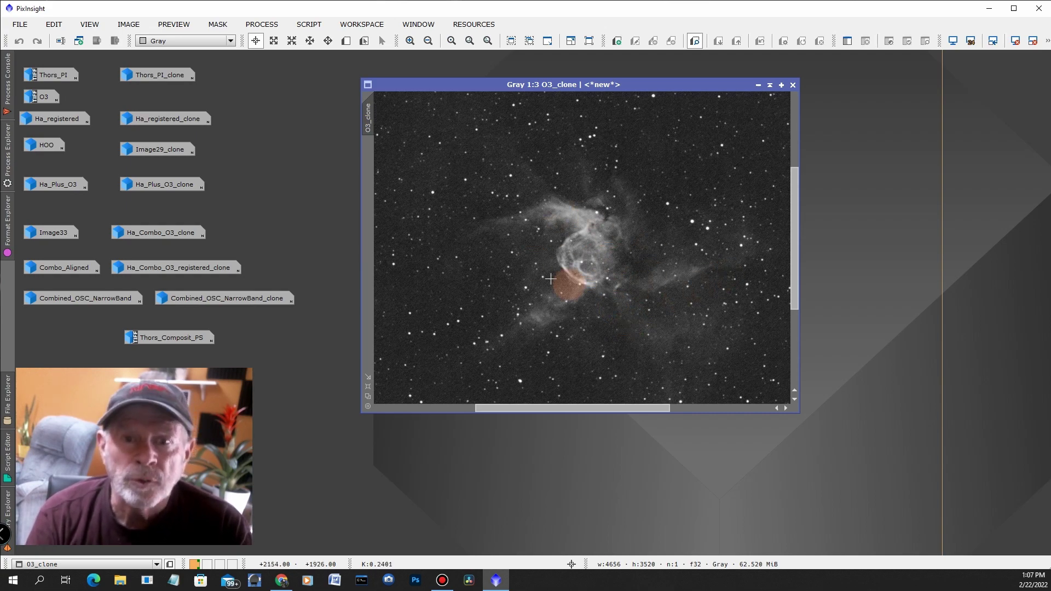
pyautogui.scroll(-3, 611, 294)
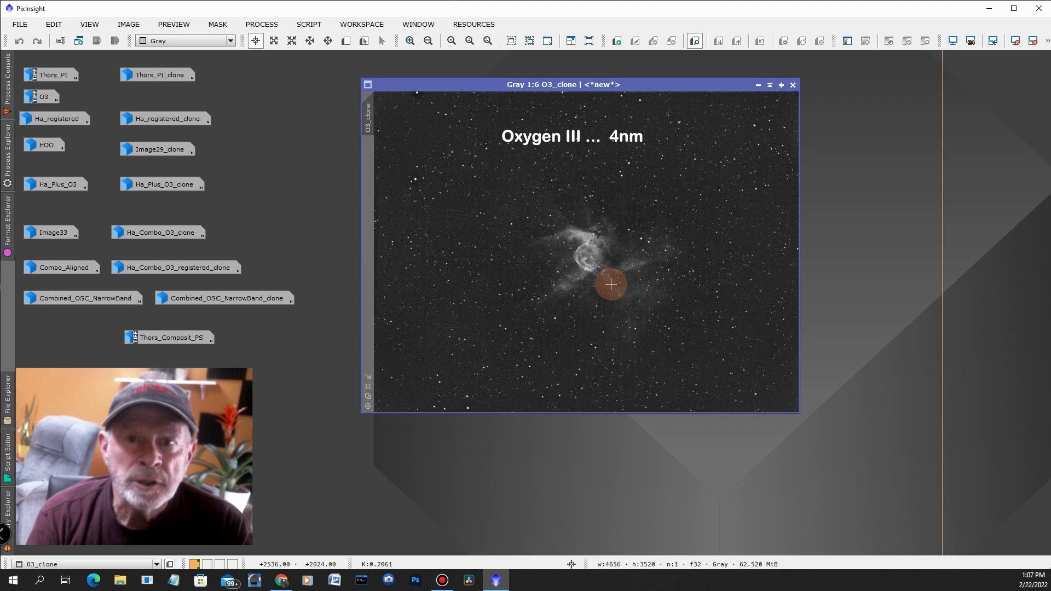
pyautogui.click(757, 84)
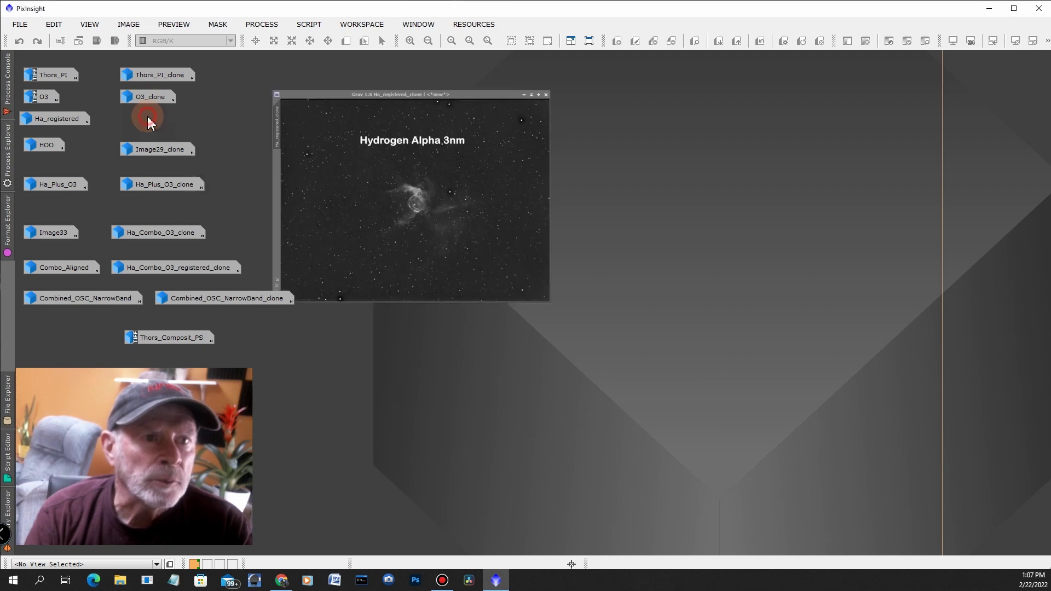
# - Open Ha_registered_clone, zoom to 1:2 and maximize it to fill the workspace
pyautogui.doubleClick(148, 119)
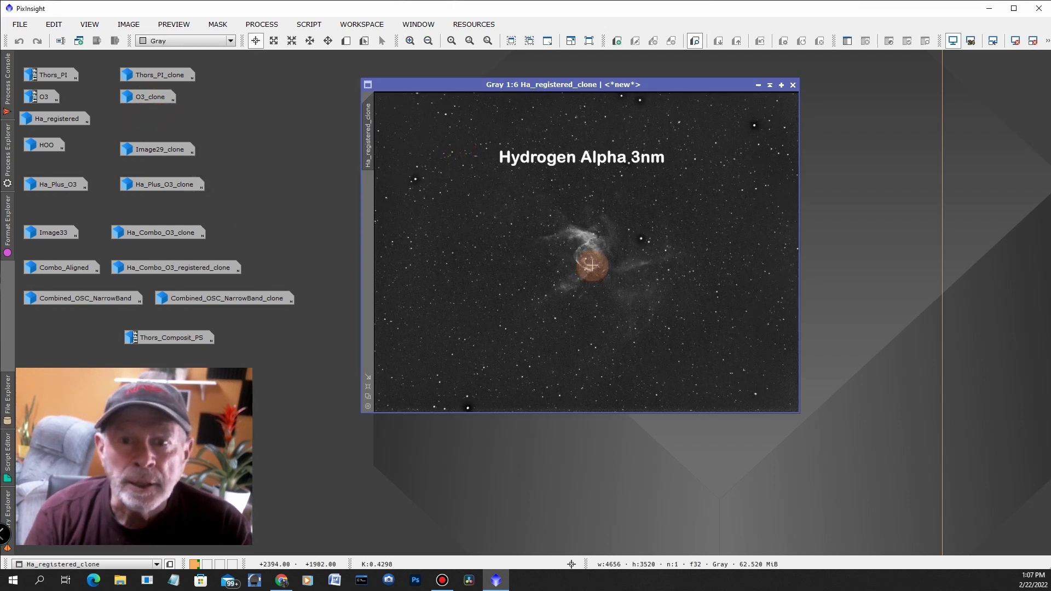
pyautogui.scroll(3, 591, 266)
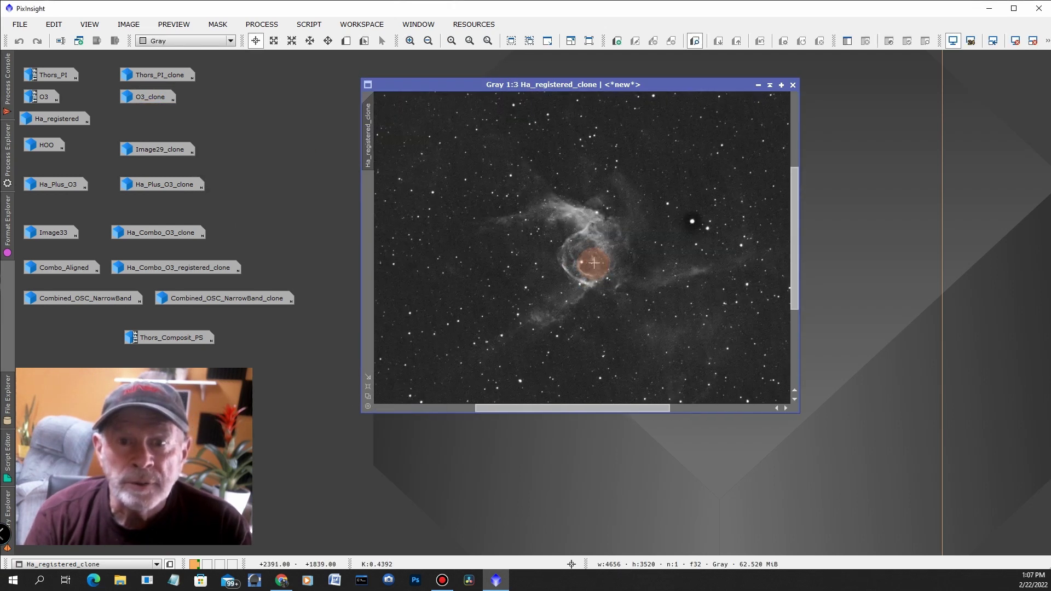
pyautogui.scroll(1, 595, 262)
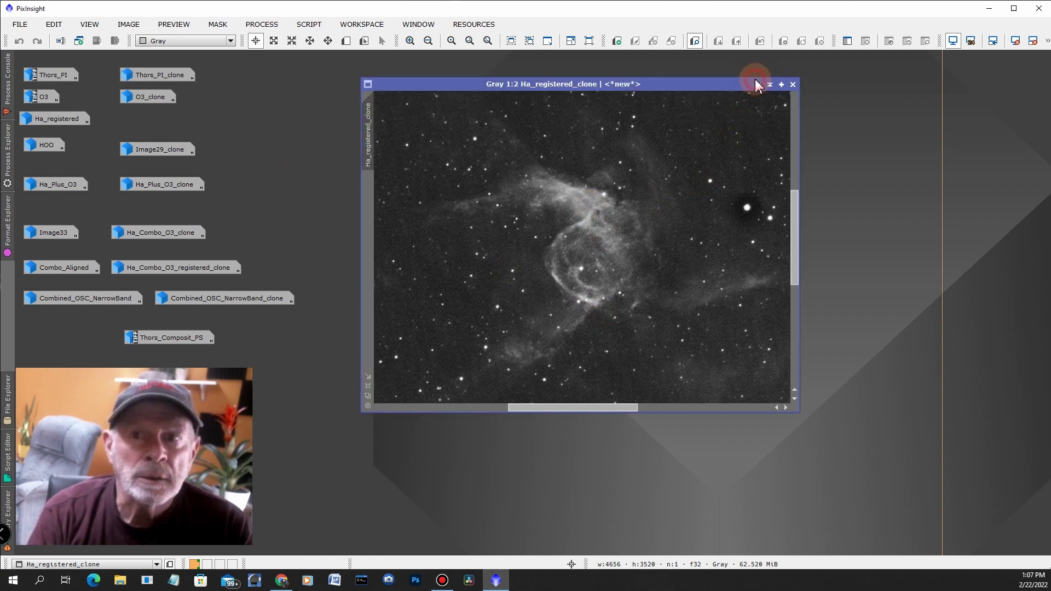
pyautogui.click(756, 82)
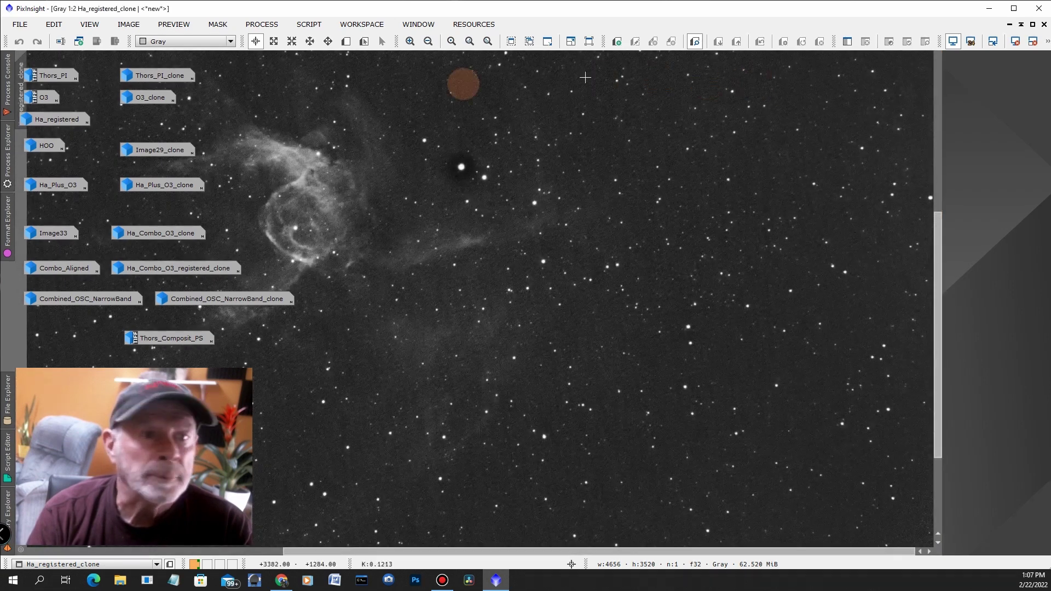
# - Open the Image29_clone narrowband colour image and zoom in on it
pyautogui.doubleClick(161, 155)
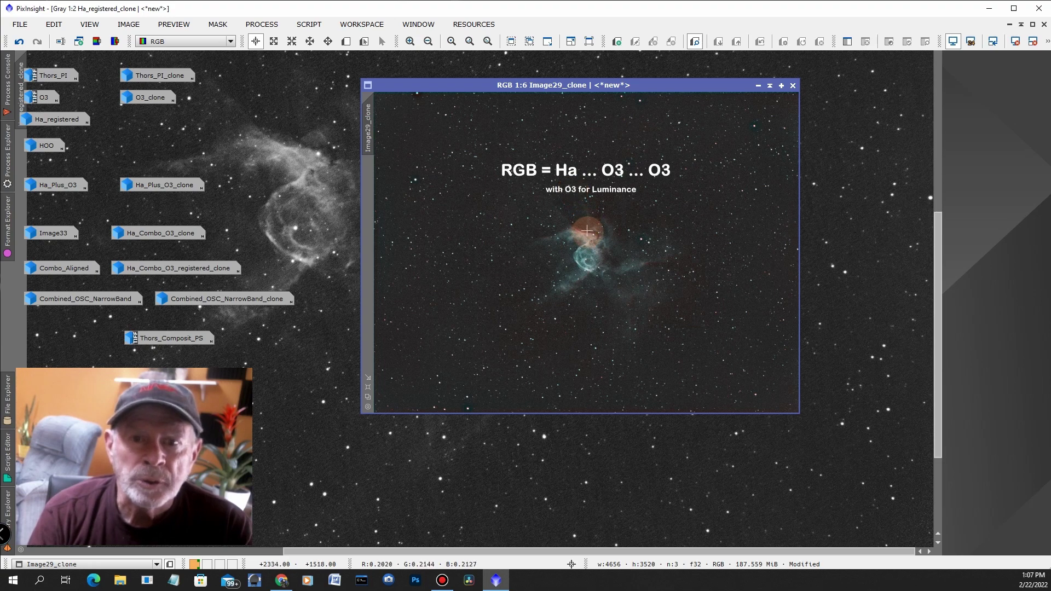
pyautogui.scroll(4, 594, 235)
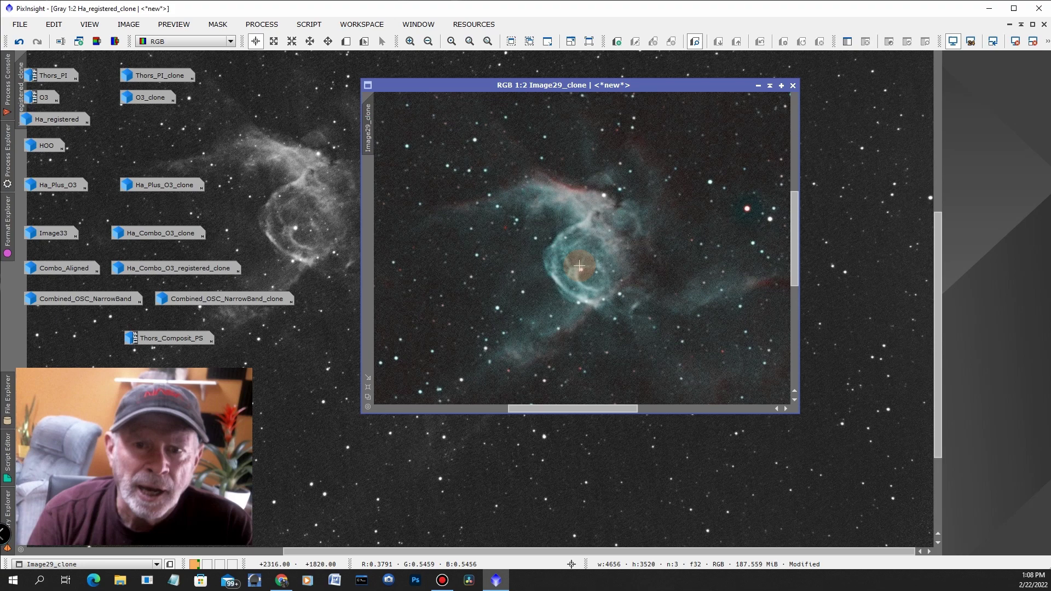
# - Iconize Image29_clone and open the O3 and Ha_registered images for comparison
pyautogui.click(758, 85)
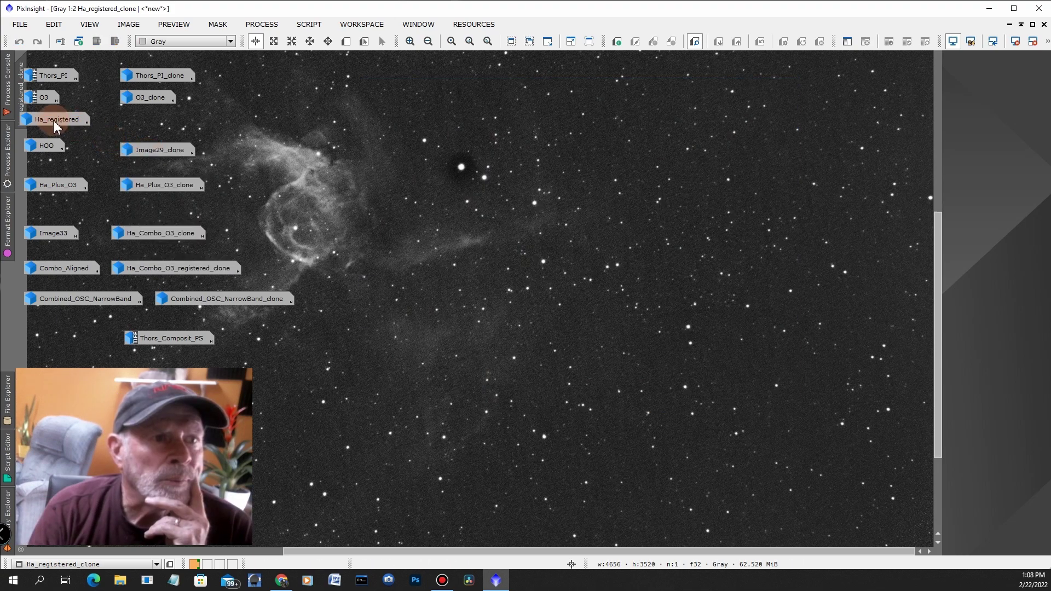
pyautogui.moveTo(45, 121)
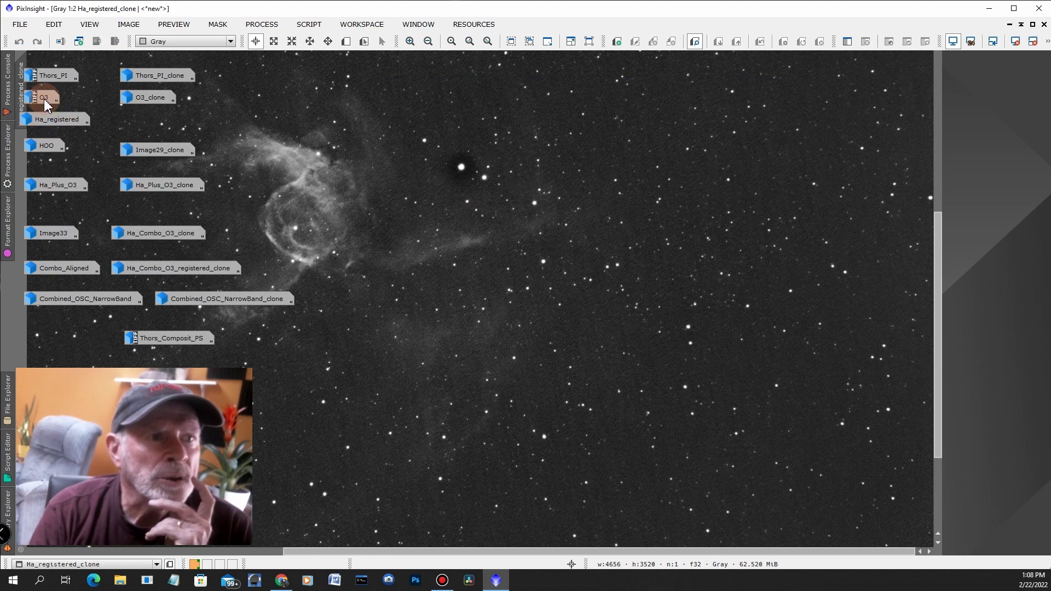
pyautogui.click(43, 99)
pyautogui.click(44, 98)
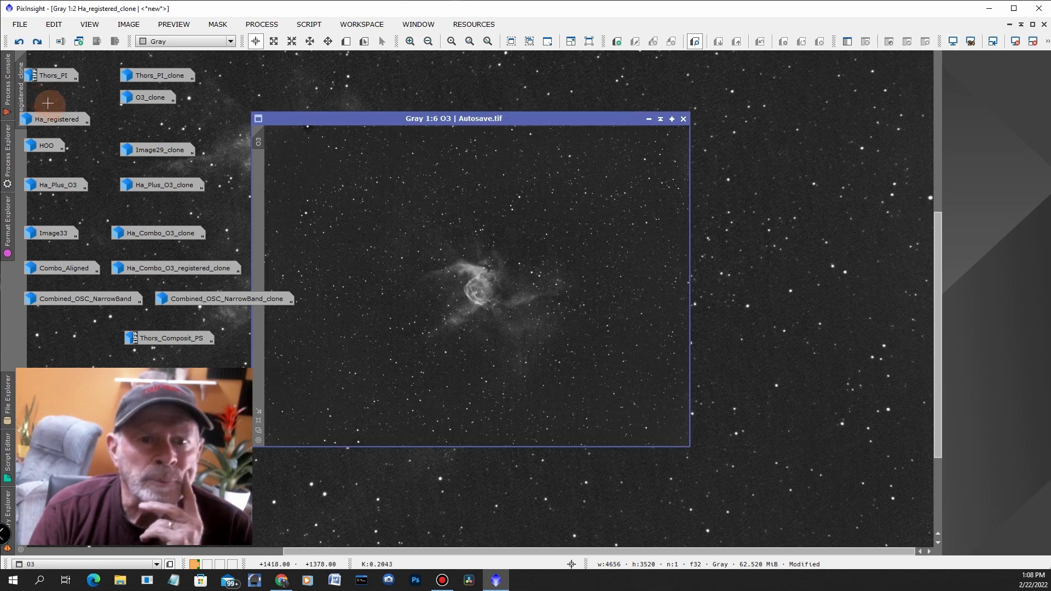
pyautogui.doubleClick(53, 118)
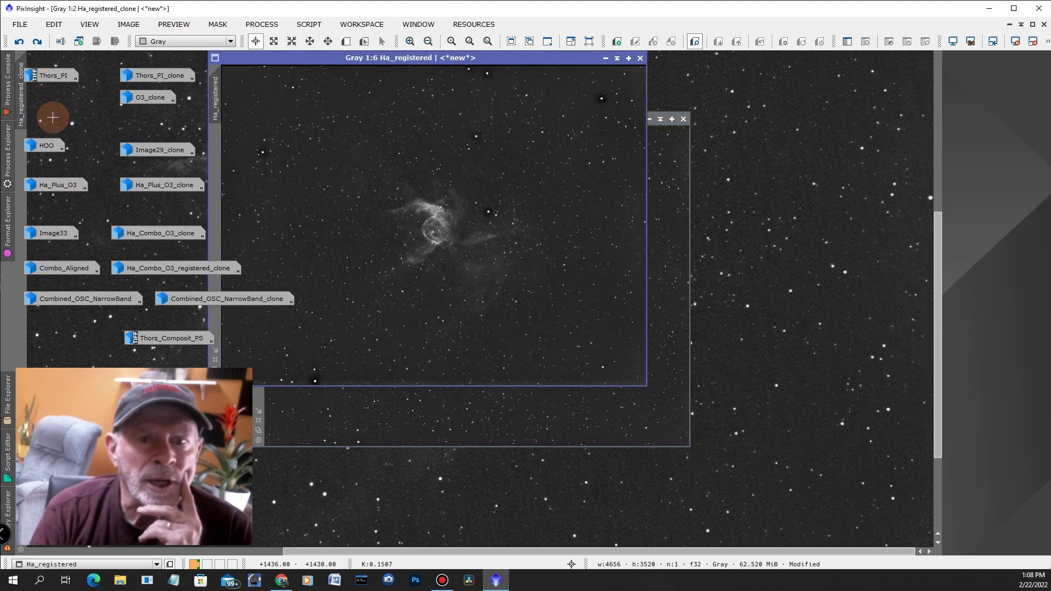
# - Return Ha_registered and O3 to icons and open Ha_Plus_O3_clone
pyautogui.click(605, 58)
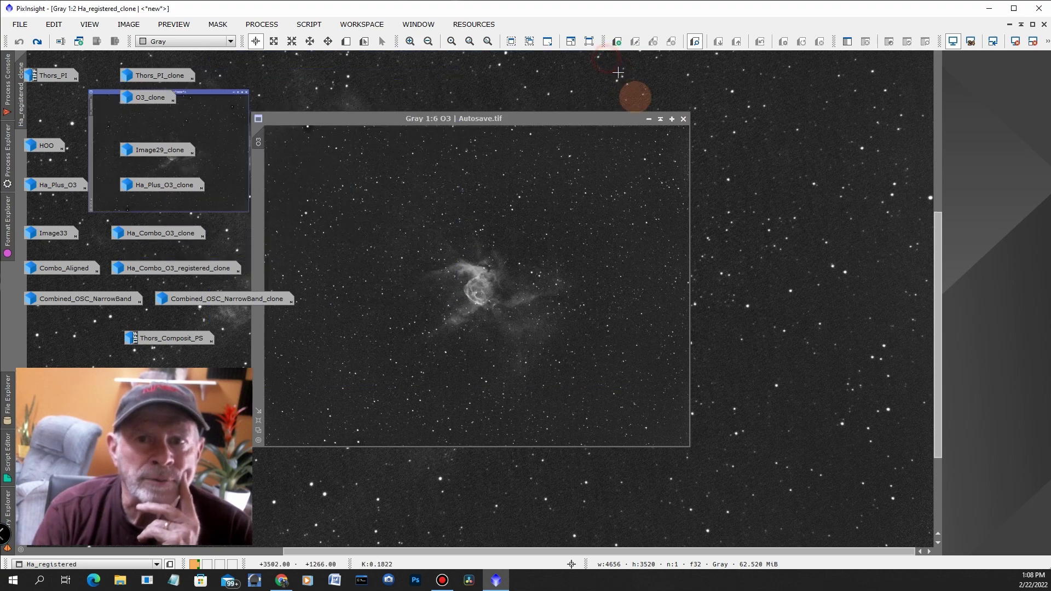
pyautogui.click(648, 118)
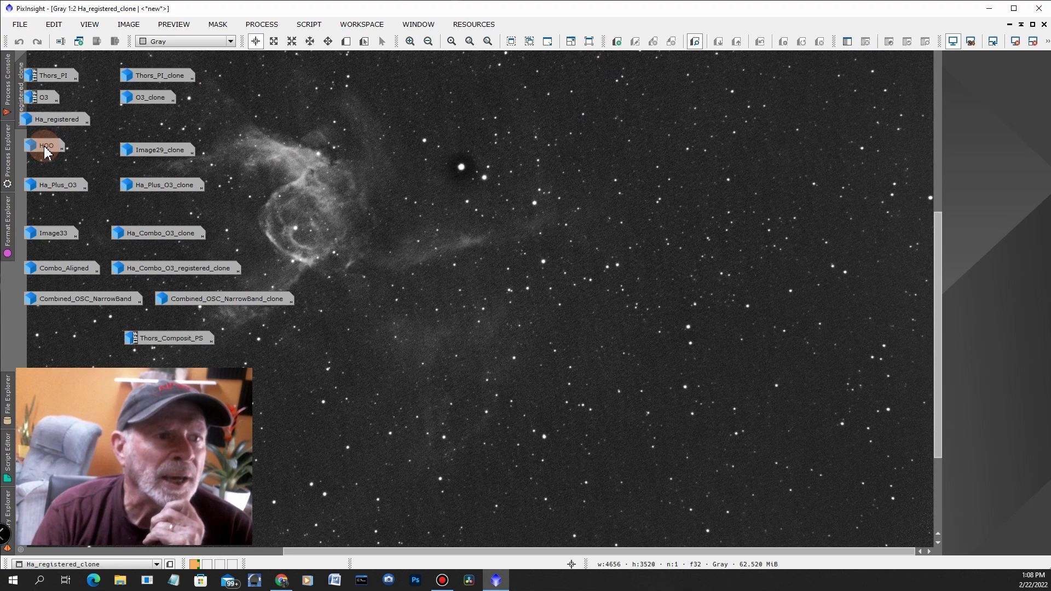
pyautogui.doubleClick(162, 184)
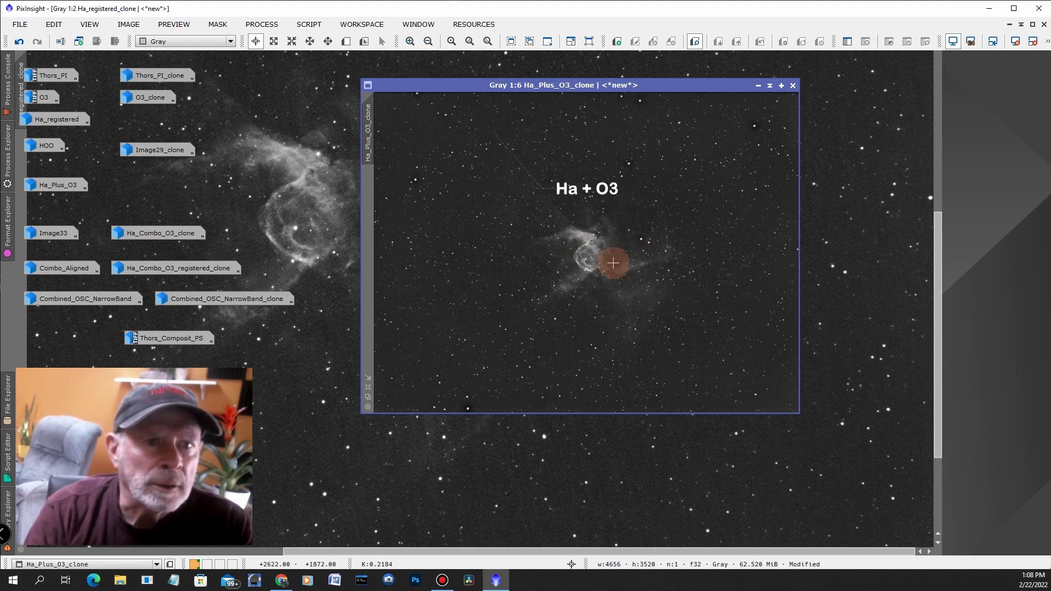
# - Reopen O3 and Ha_registered to compare them with Ha_Plus_O3_clone
pyautogui.doubleClick(43, 100)
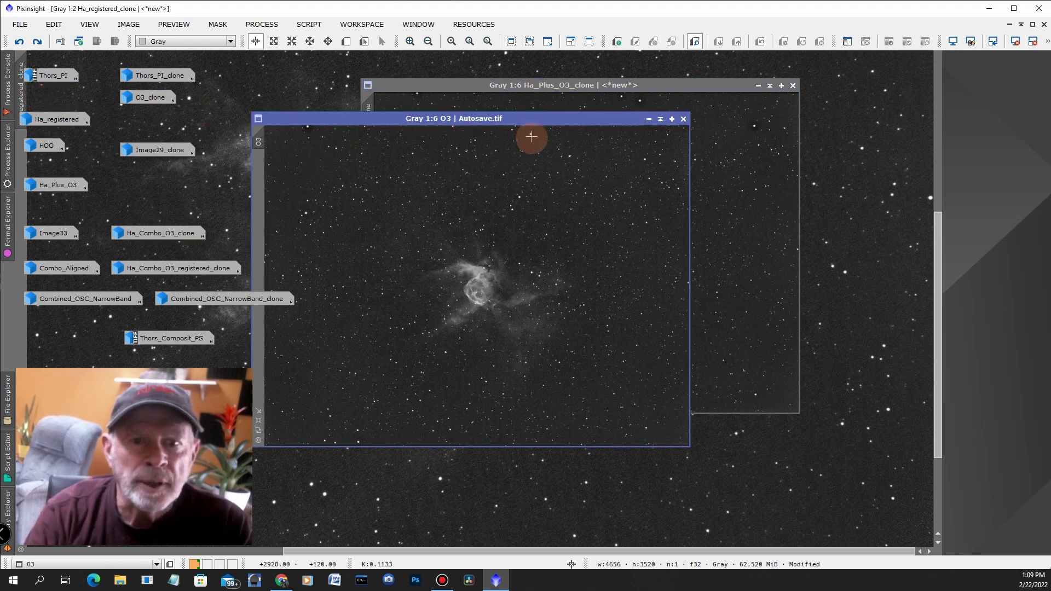
pyautogui.click(565, 96)
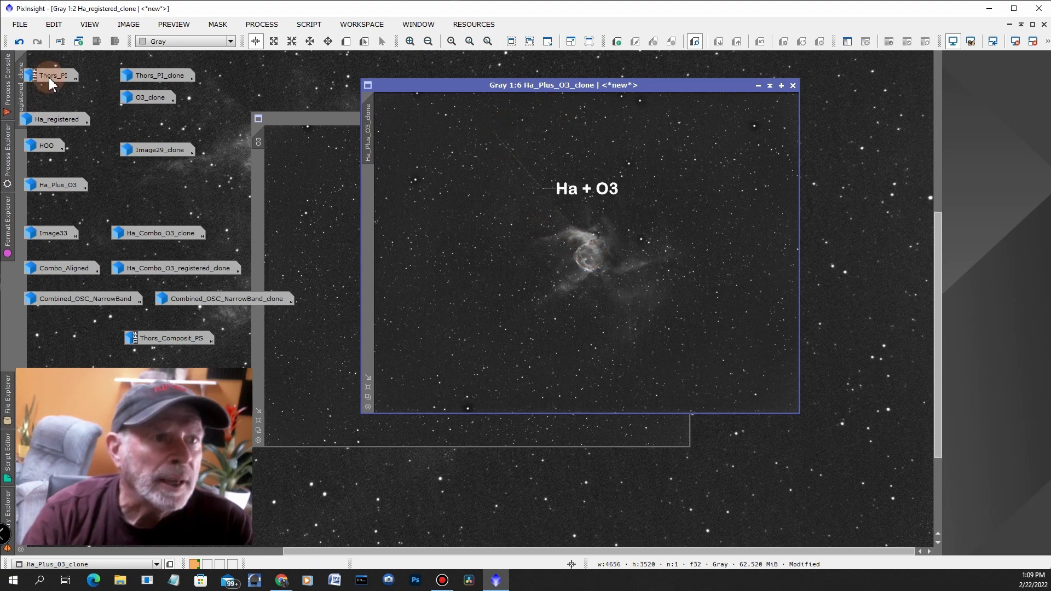
pyautogui.click(59, 123)
pyautogui.doubleClick(59, 122)
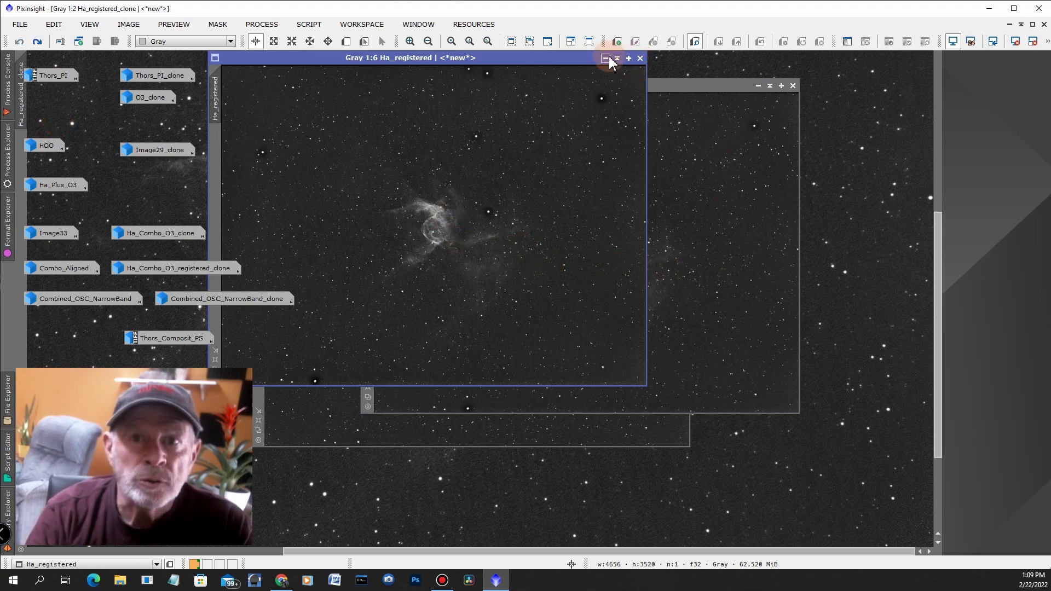
# - Iconize Ha_registered, Ha_Plus_O3_clone and O3, then reopen Ha_Plus_O3_clone alone
pyautogui.click(640, 59)
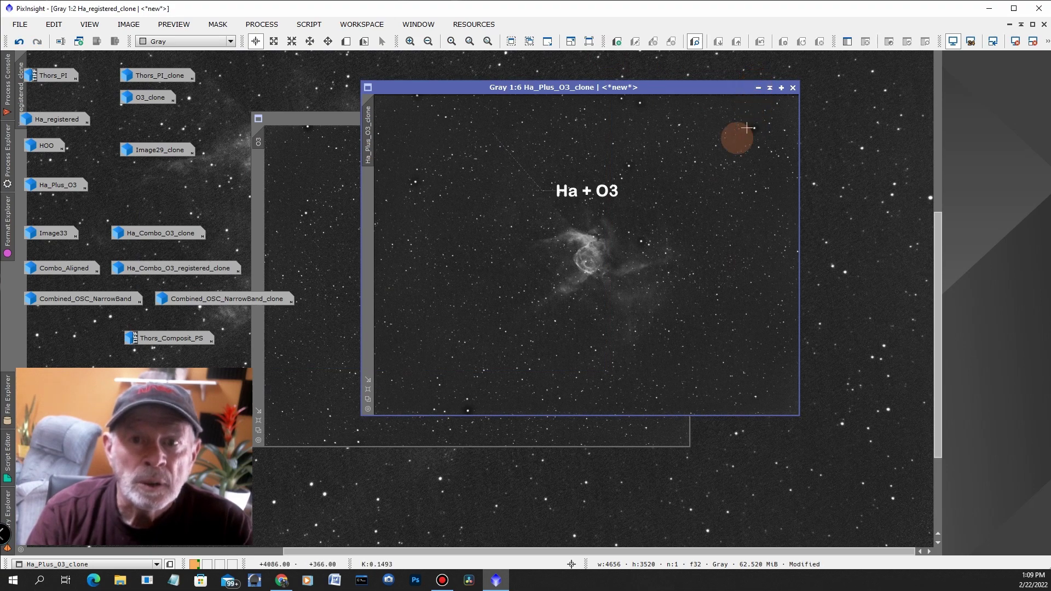
pyautogui.click(758, 88)
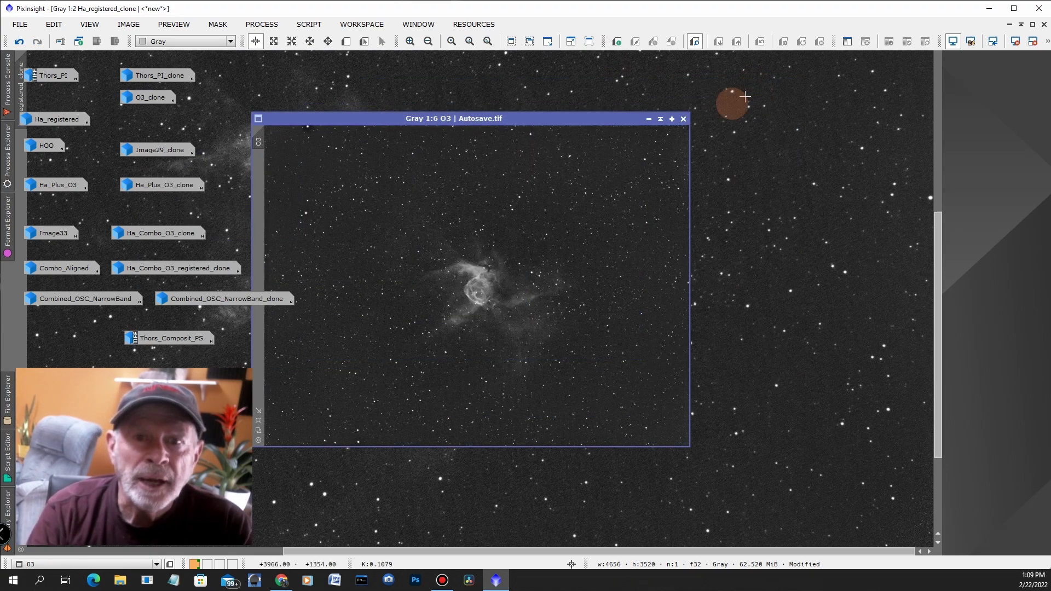
pyautogui.click(650, 117)
pyautogui.doubleClick(154, 186)
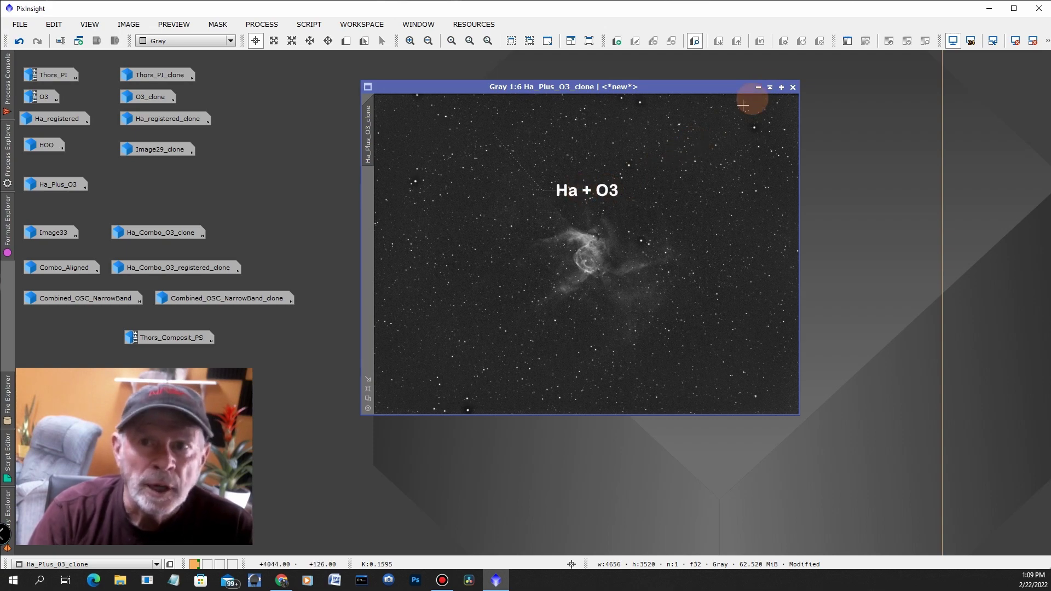
# - Iconize Ha_Plus_O3_clone and open the colour Ha_Combo_O3_clone image, zooming to inspect it
pyautogui.click(759, 87)
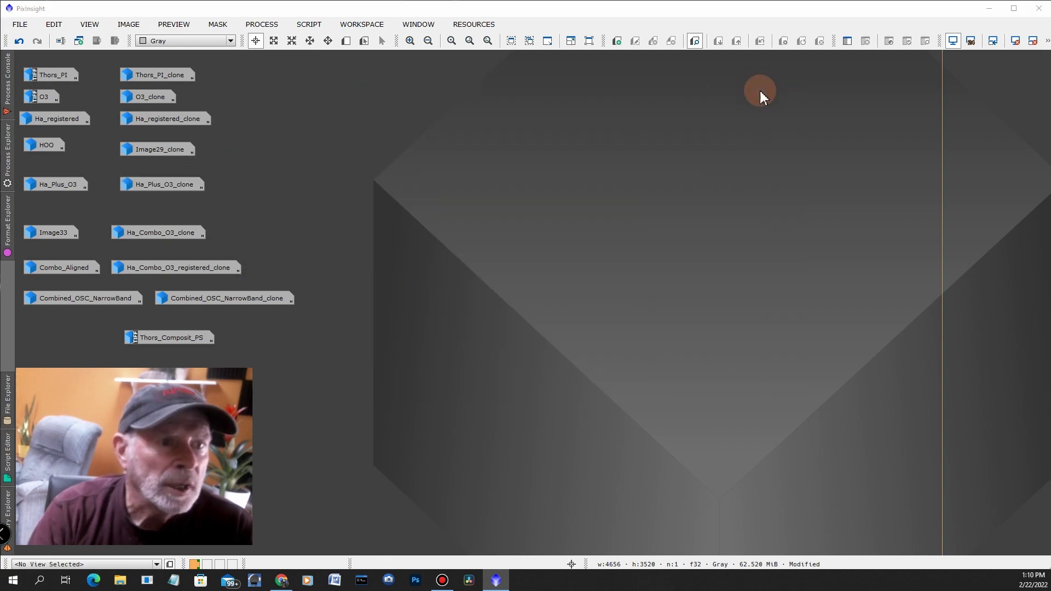
pyautogui.doubleClick(164, 234)
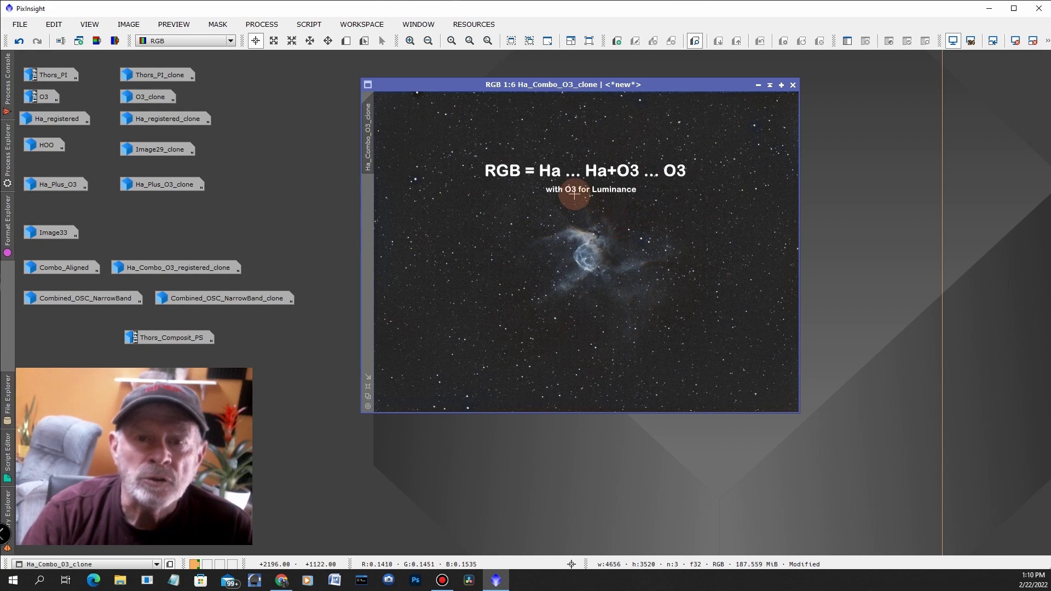
pyautogui.scroll(3, 610, 265)
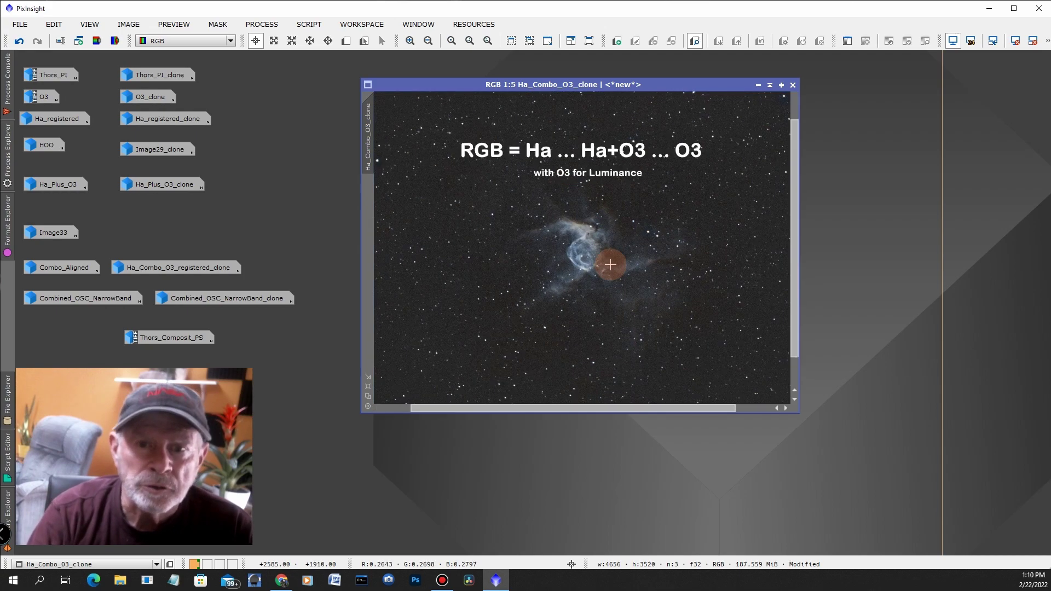
pyautogui.scroll(1, 610, 265)
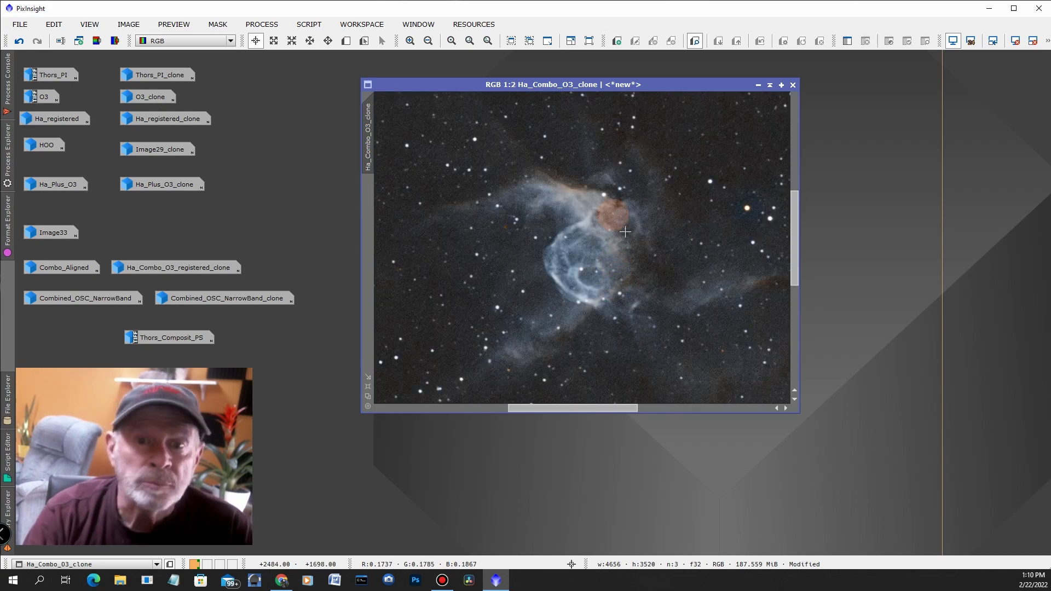
pyautogui.scroll(-2, 599, 283)
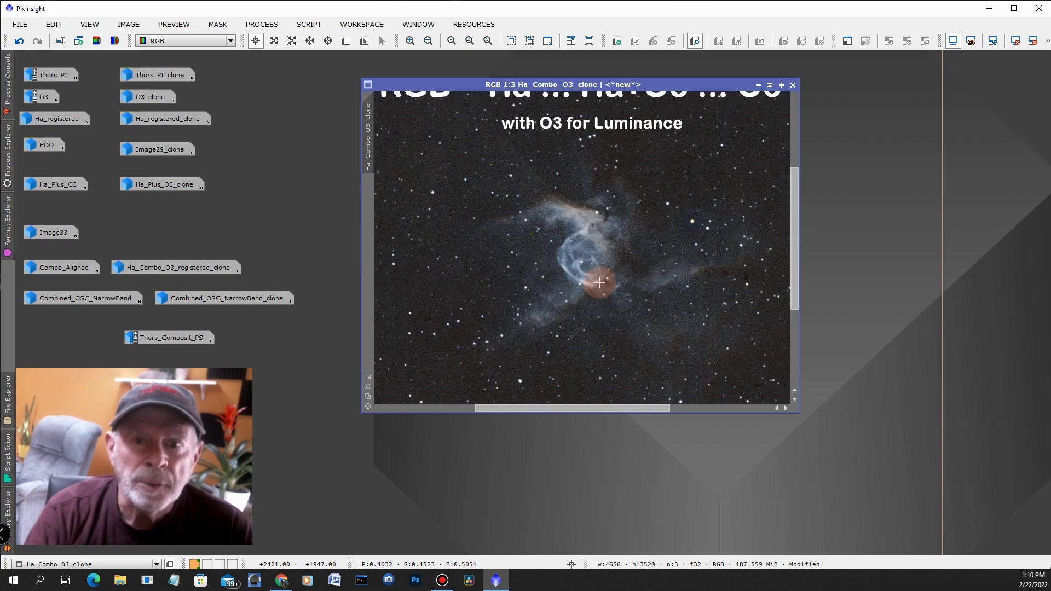
# - Open Image29_clone, move it aside, and bring Ha_Combo_O3_clone to the front
pyautogui.doubleClick(169, 149)
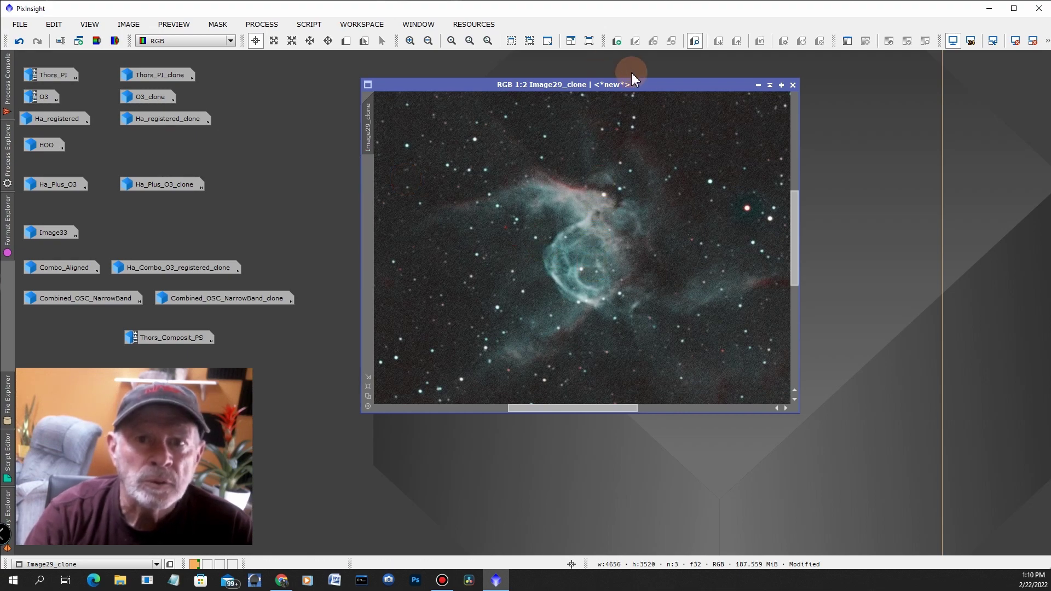
pyautogui.moveTo(649, 84); pyautogui.dragTo(477, 74)
pyautogui.click(494, 247)
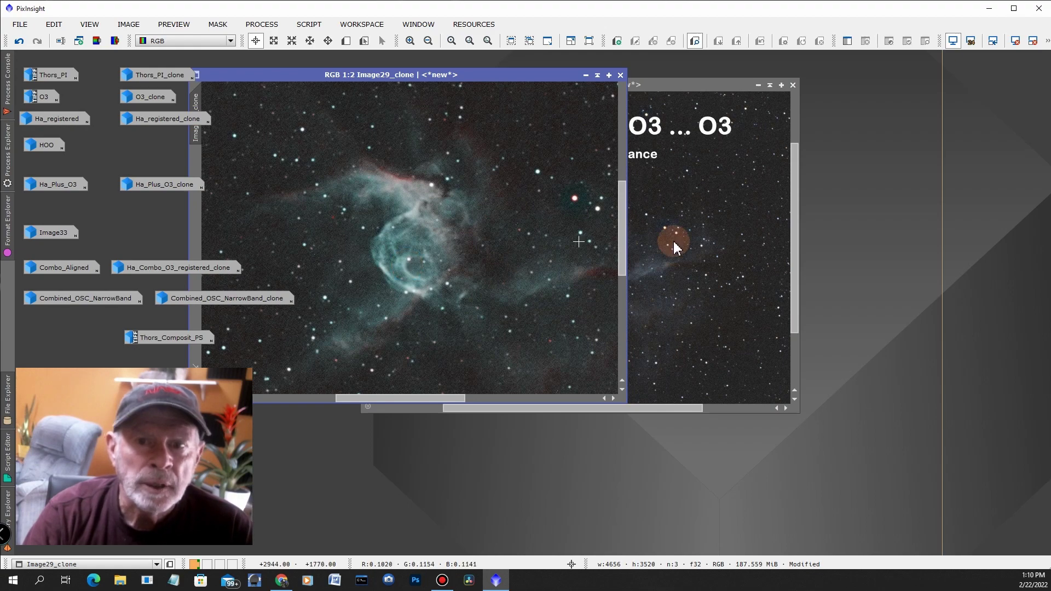
pyautogui.click(705, 88)
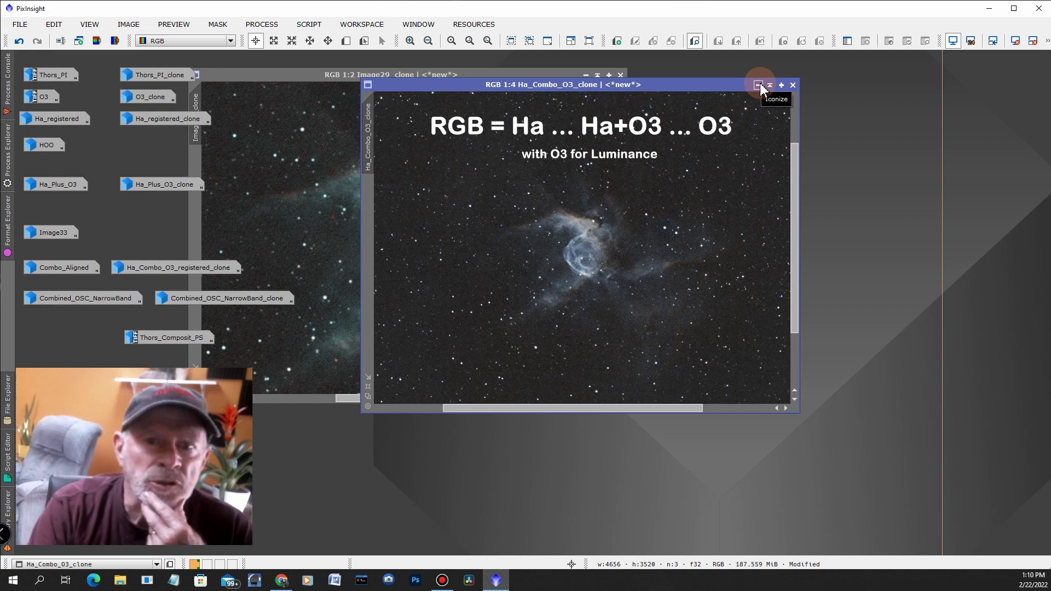
# - View the Thors_PI_clone OSC image, then iconize it and Ha_Combo_O3_clone
pyautogui.doubleClick(162, 75)
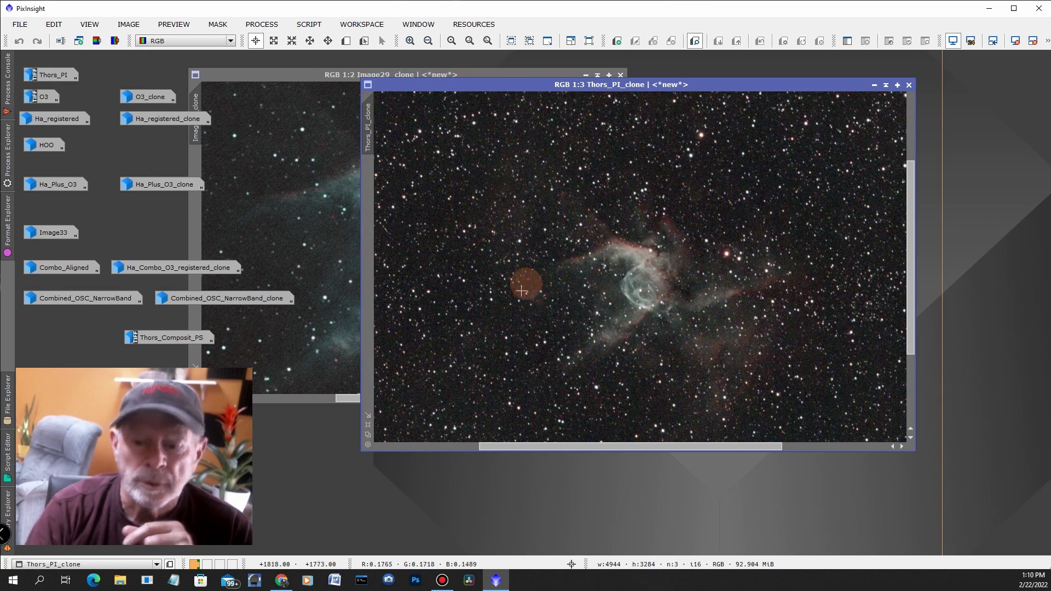
pyautogui.scroll(2, 653, 300)
pyautogui.scroll(-4, 653, 300)
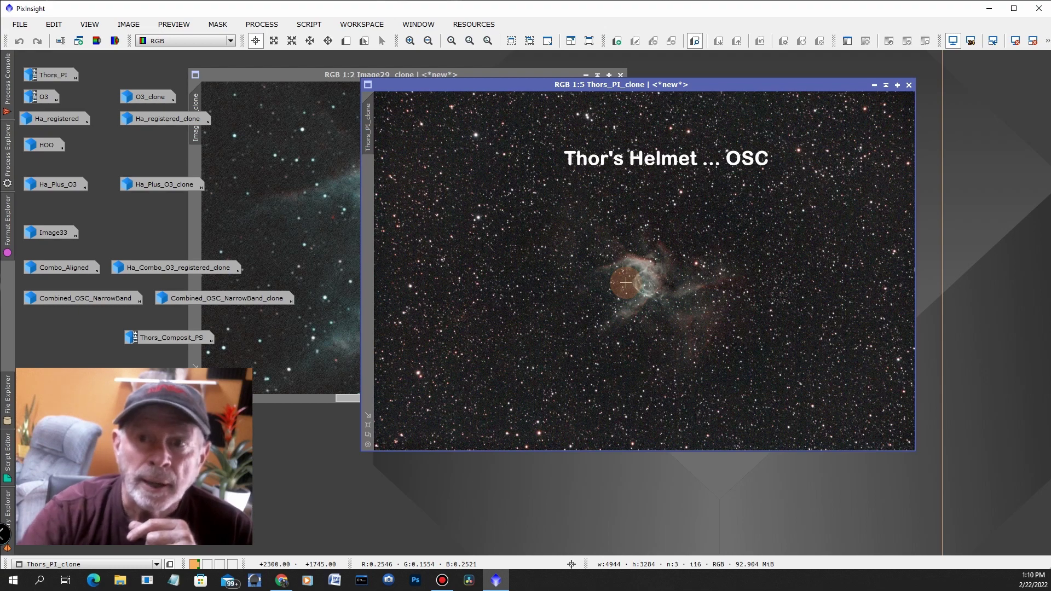
pyautogui.click(875, 86)
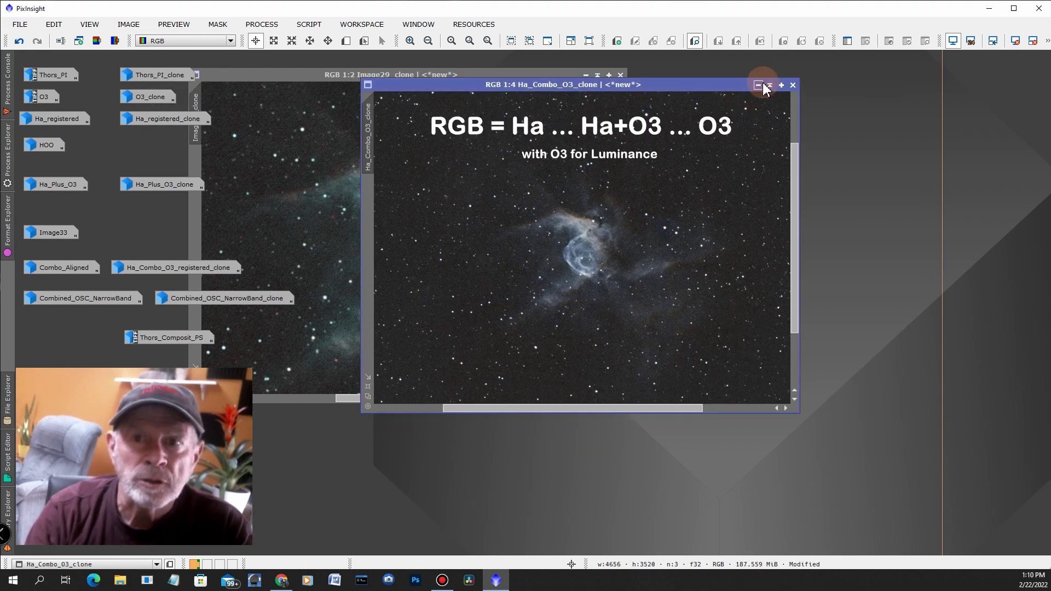
pyautogui.click(761, 86)
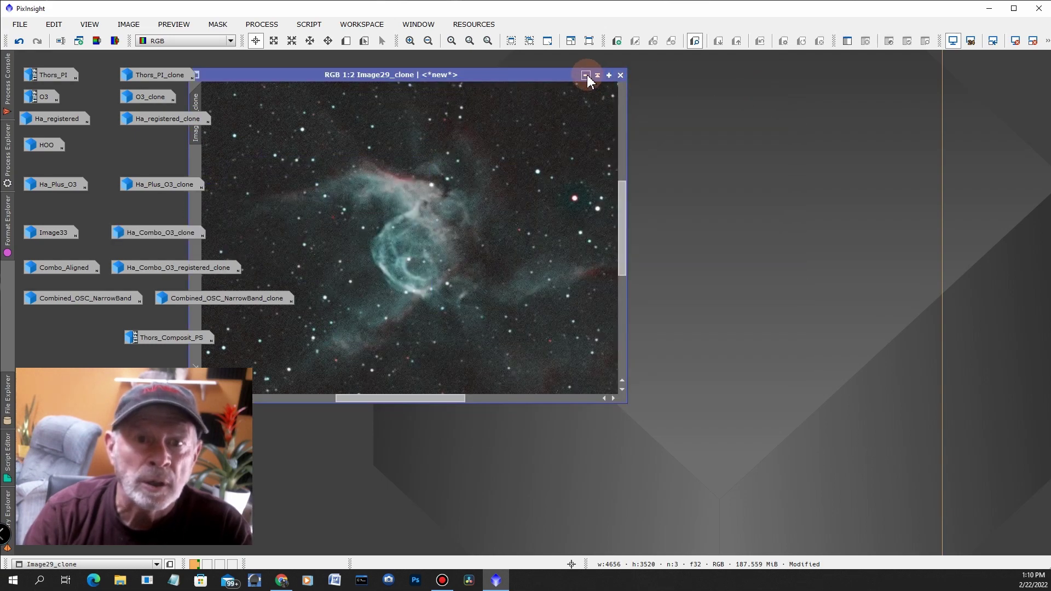
# - Open Ha_Combo_O3_registered_clone, then iconize both Thors_PI_clone and Ha_Combo_O3_registered_clone
pyautogui.doubleClick(167, 269)
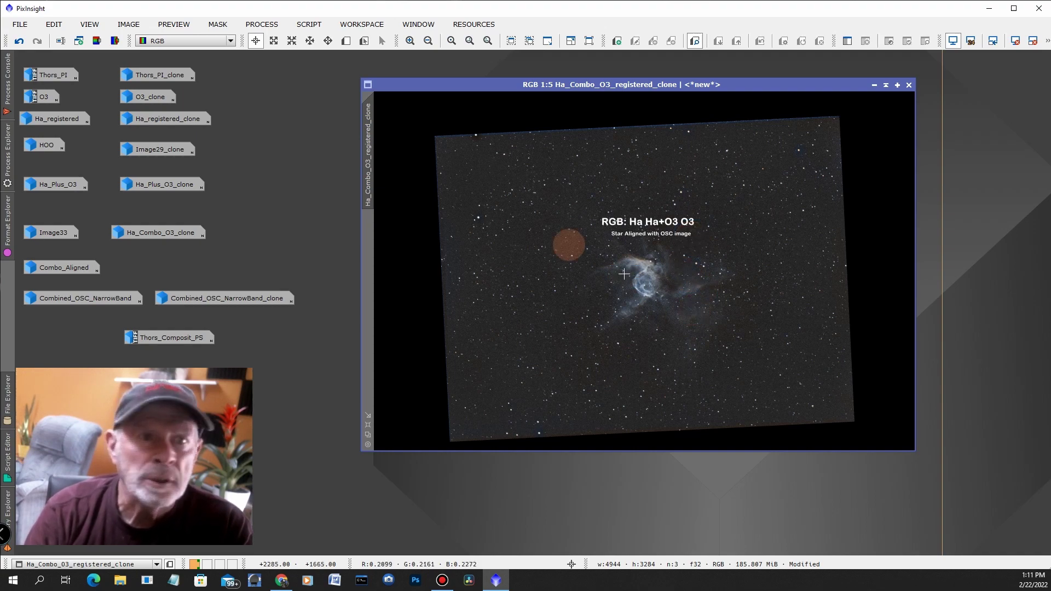
pyautogui.hotkey('ctrl', 'Tab')
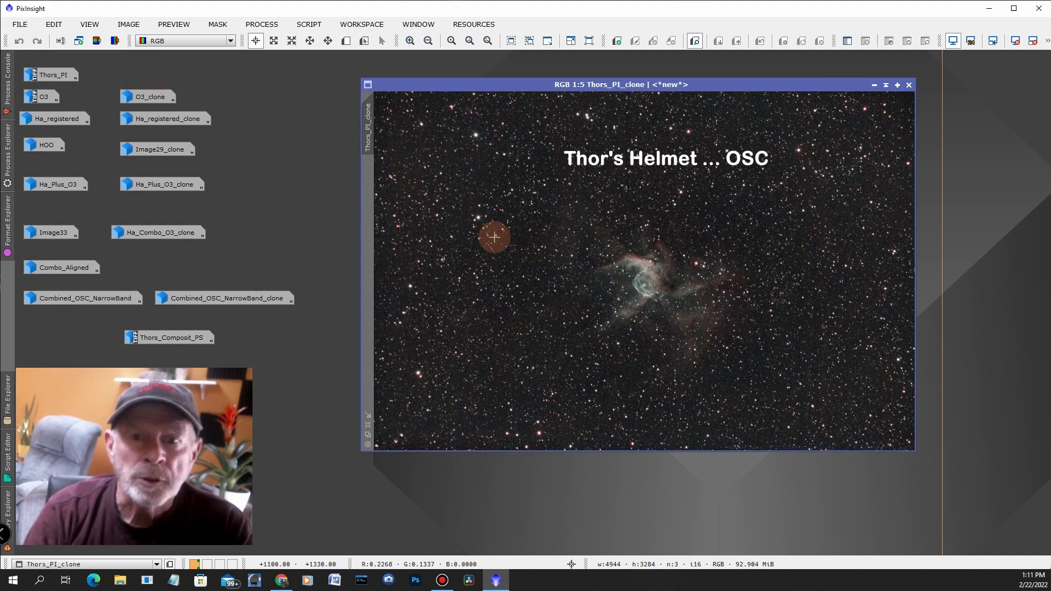
pyautogui.click(874, 85)
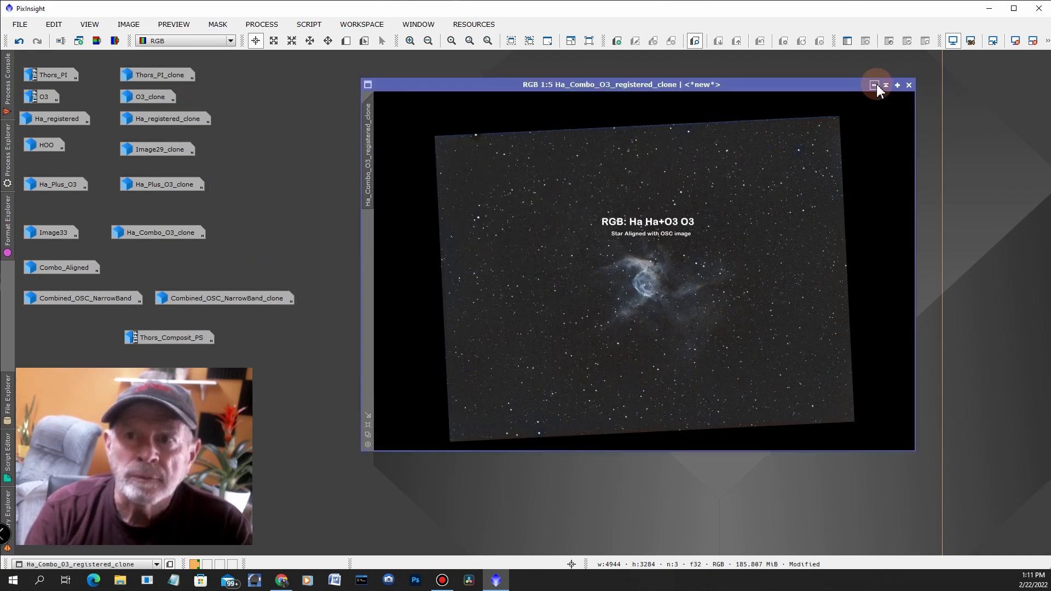
pyautogui.click(874, 85)
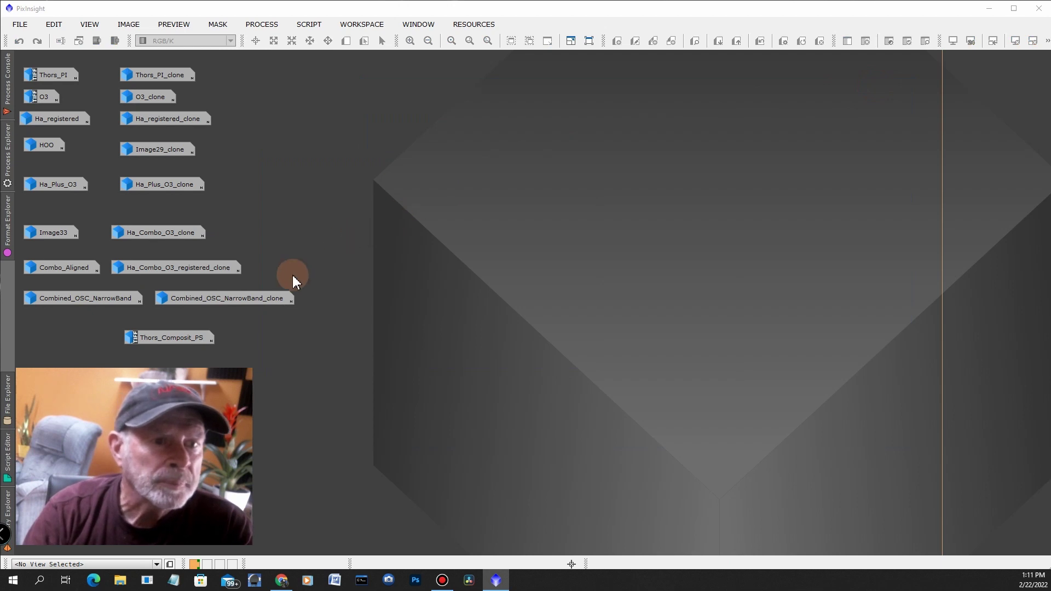
pyautogui.doubleClick(258, 300)
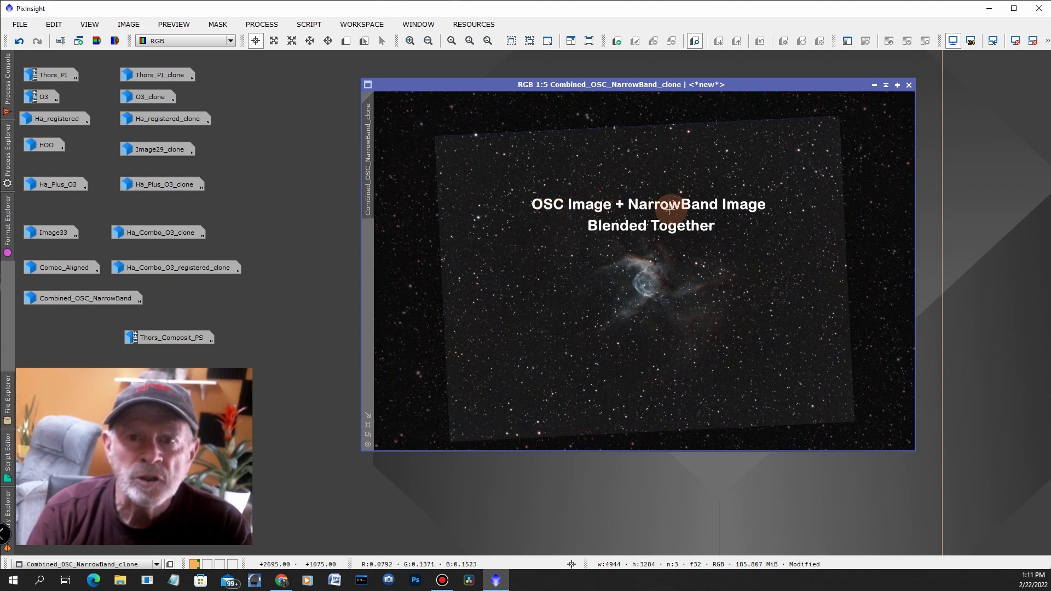
pyautogui.scroll(2, 698, 280)
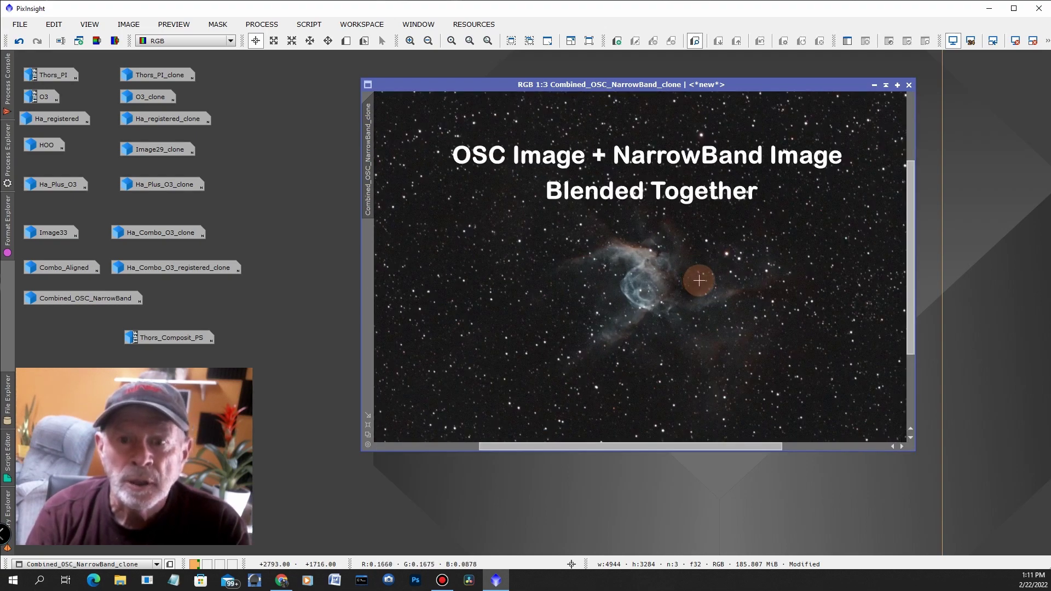
pyautogui.scroll(1, 699, 280)
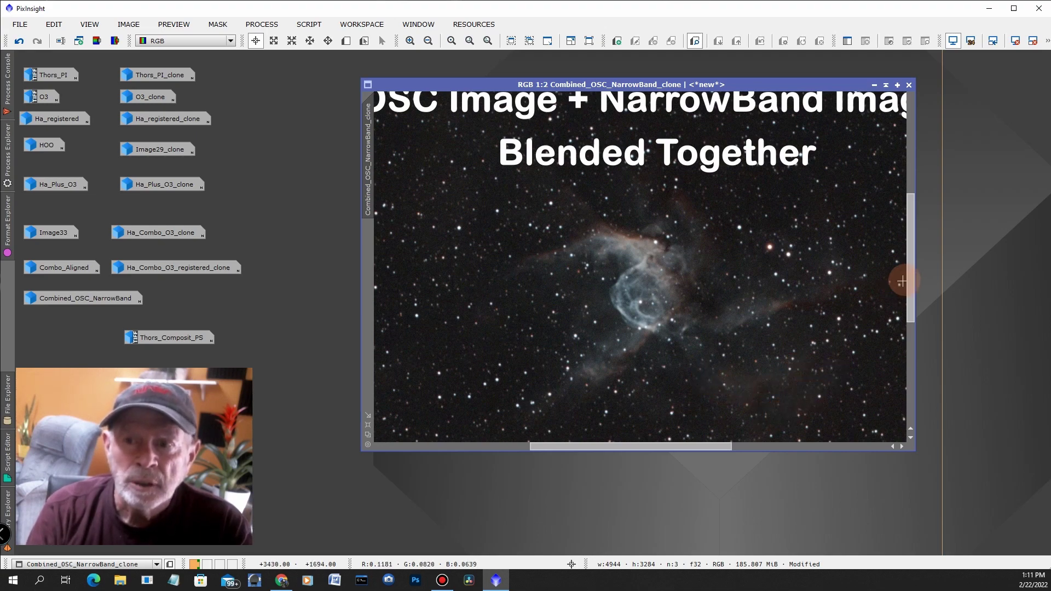
pyautogui.moveTo(911, 282)
pyautogui.mouseDown()
pyautogui.moveTo(912, 292)
pyautogui.moveTo(911, 271)
pyautogui.mouseUp()
pyautogui.scroll(-2, 687, 216)
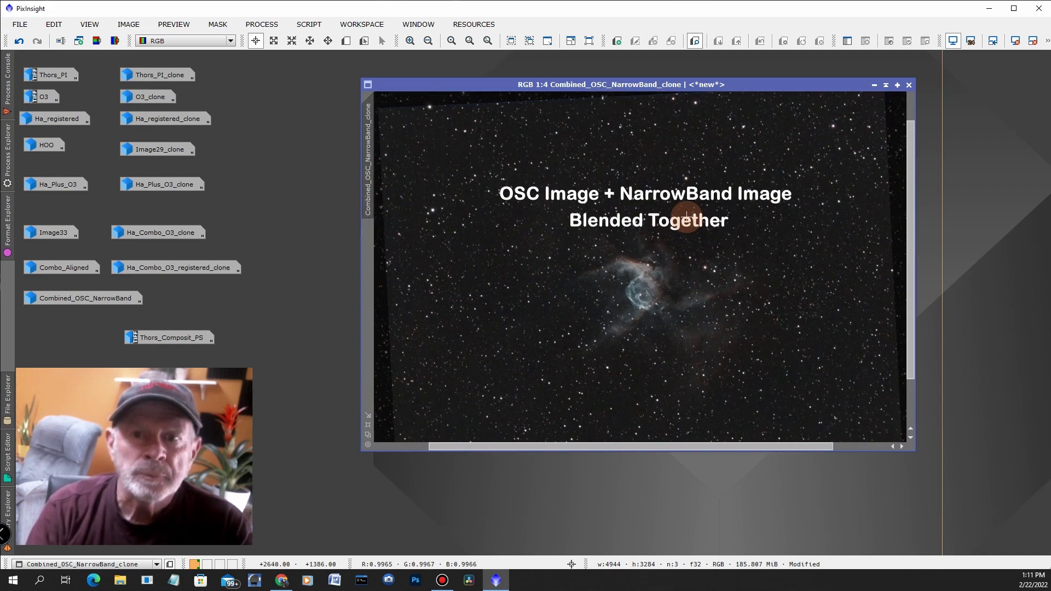
pyautogui.click(873, 85)
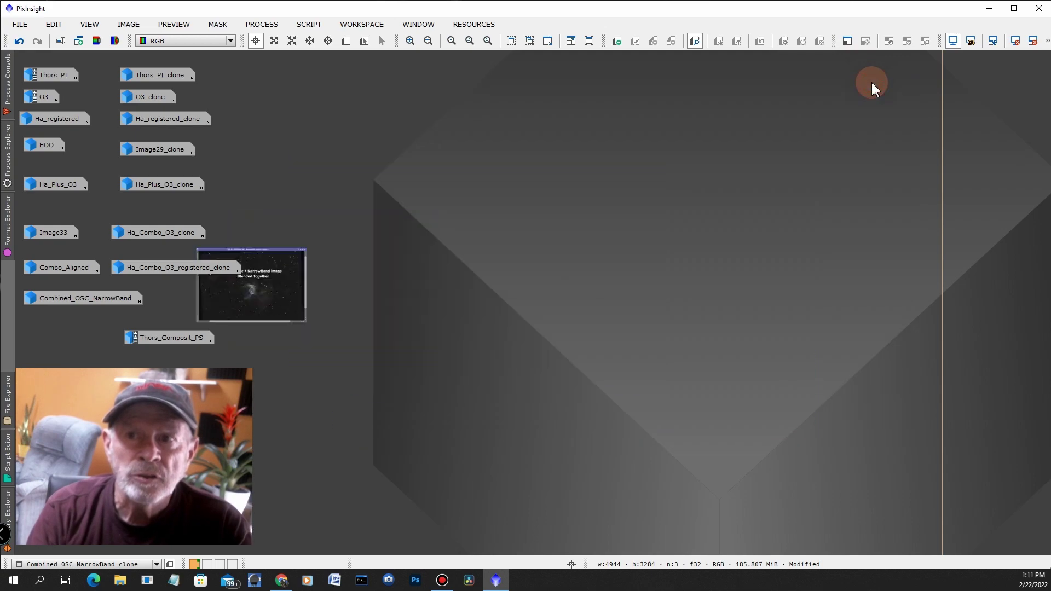
# - Open Thors_Composit_PS, inspect the nebula at 1:1, then zoom back out to 1:3
pyautogui.doubleClick(165, 337)
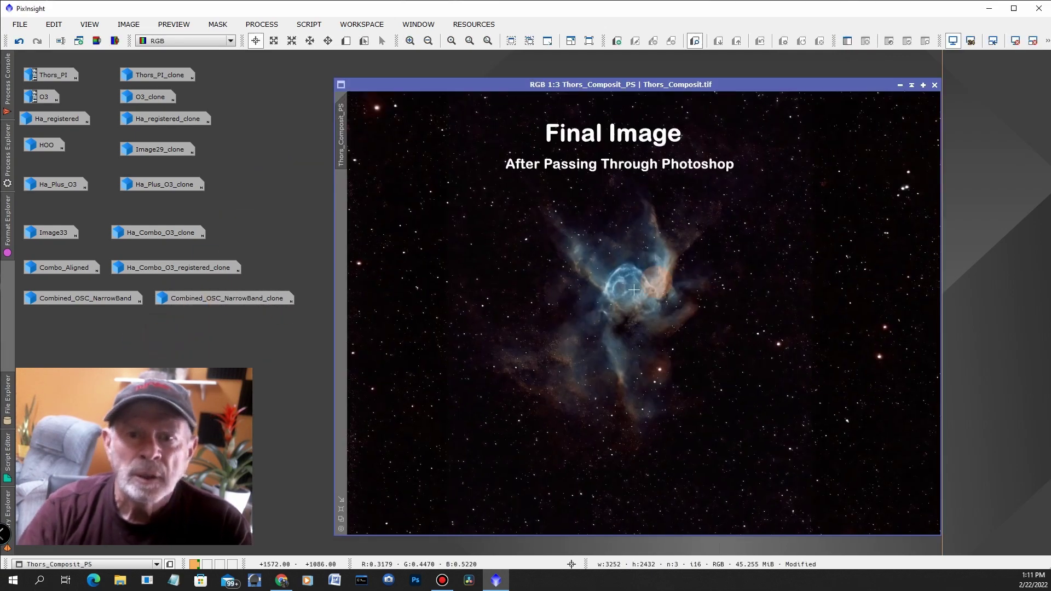
pyautogui.scroll(1, 685, 276)
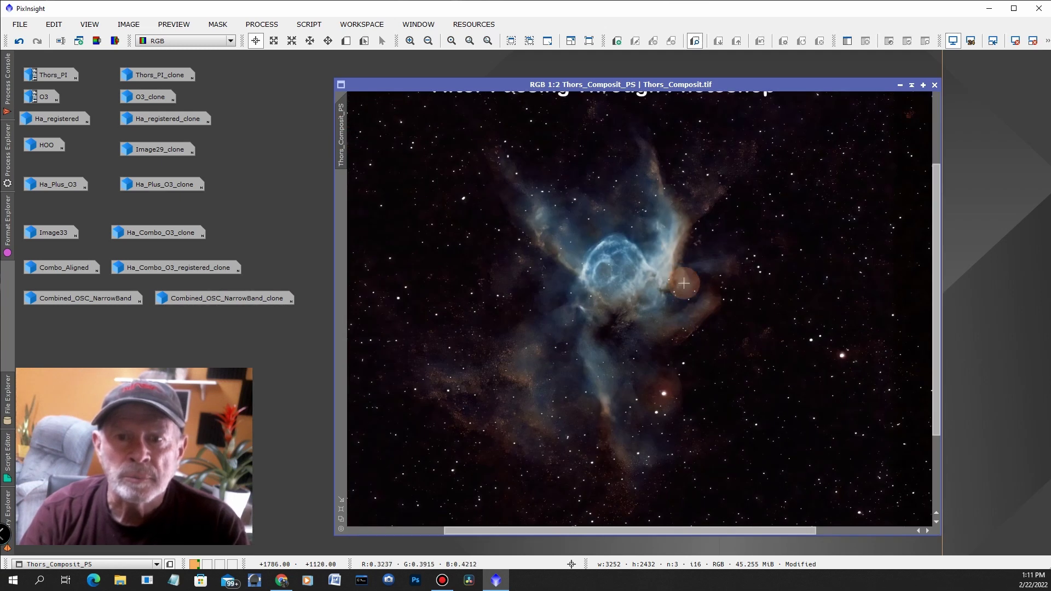
pyautogui.scroll(1, 684, 283)
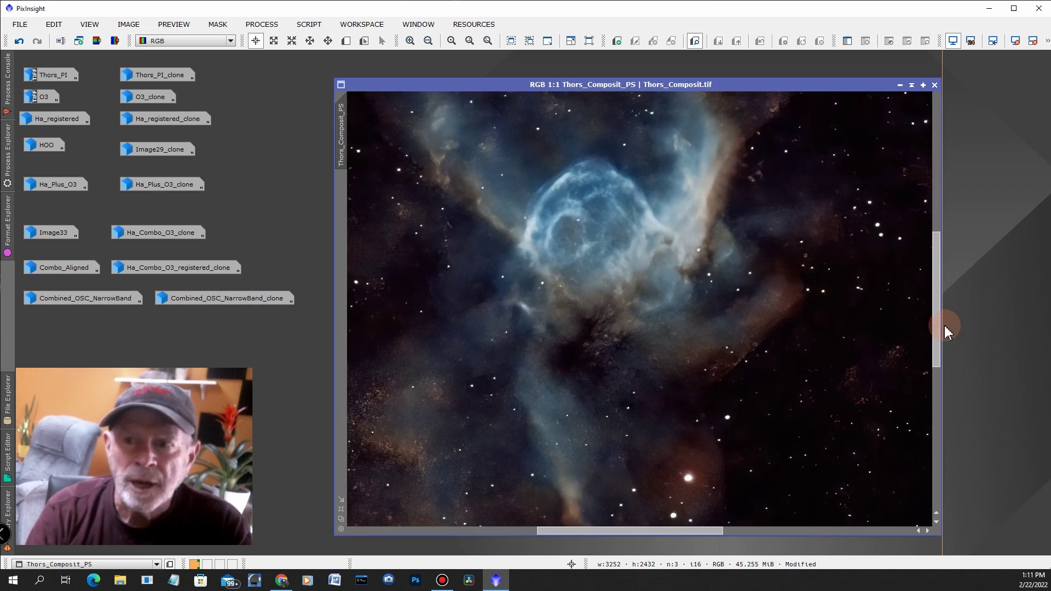
pyautogui.moveTo(939, 331); pyautogui.dragTo(941, 305)
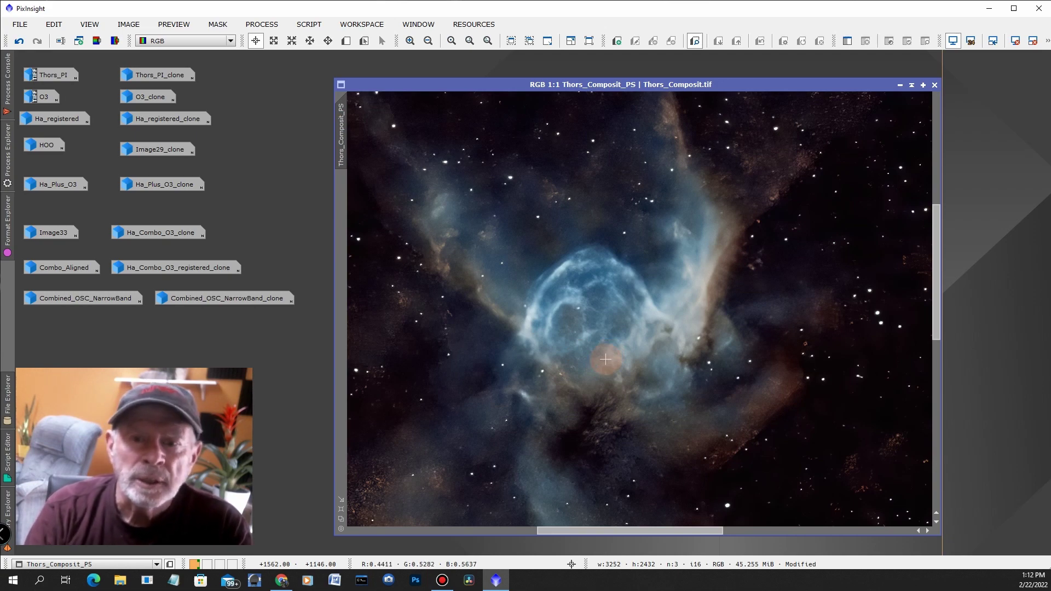
pyautogui.scroll(-1, 609, 355)
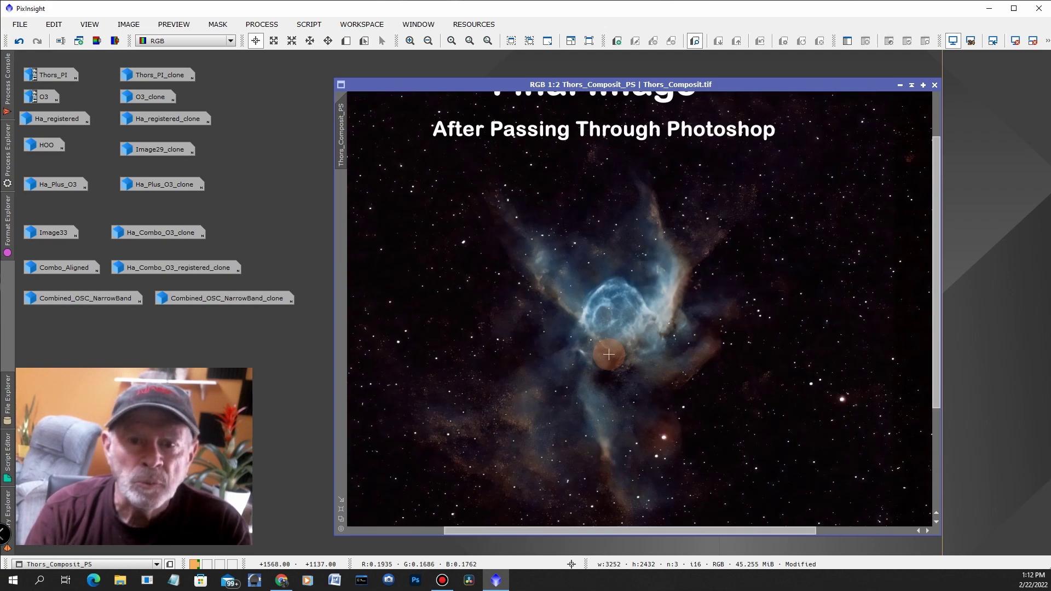
pyautogui.scroll(-1, 608, 354)
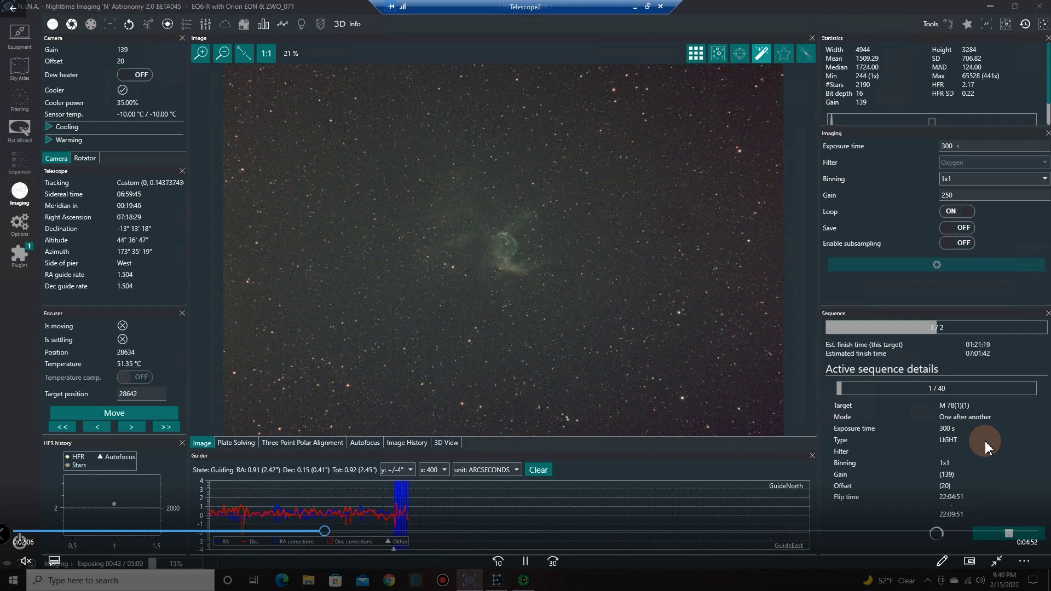
# - Bring the PHD2 Guiding window to the front from the taskbar
pyautogui.click(524, 581)
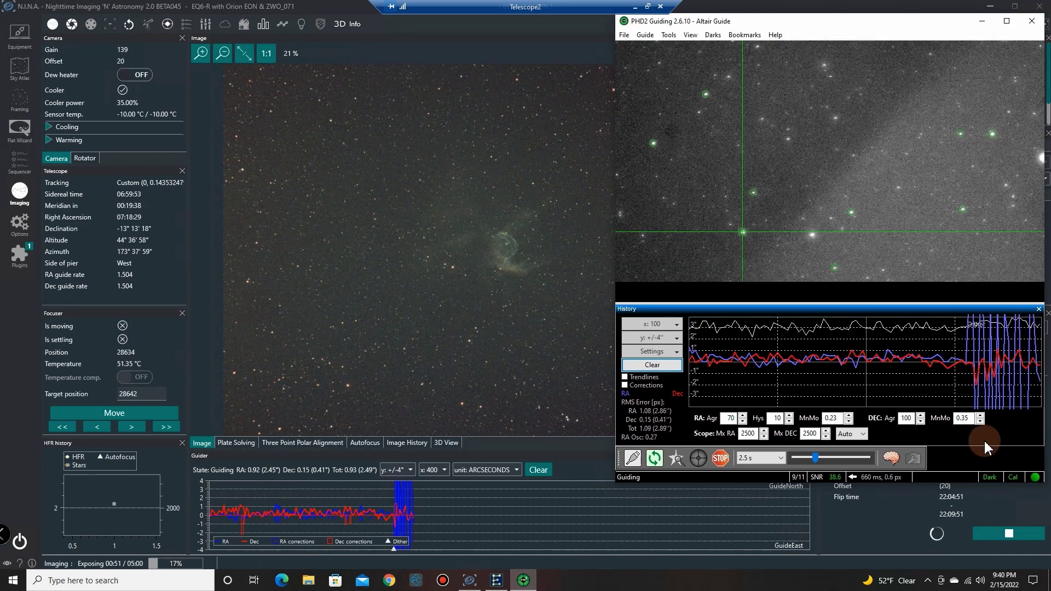
pyautogui.moveTo(983, 439)
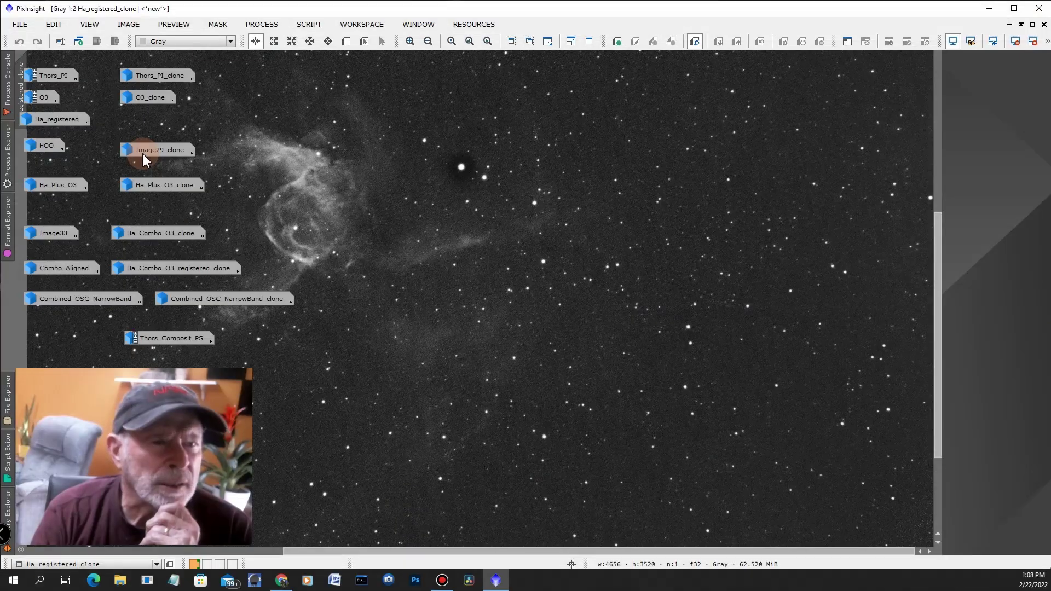
# - Close the Image29_clone image without saving and iconize the Ha_registered_clone window
pyautogui.doubleClick(143, 156)
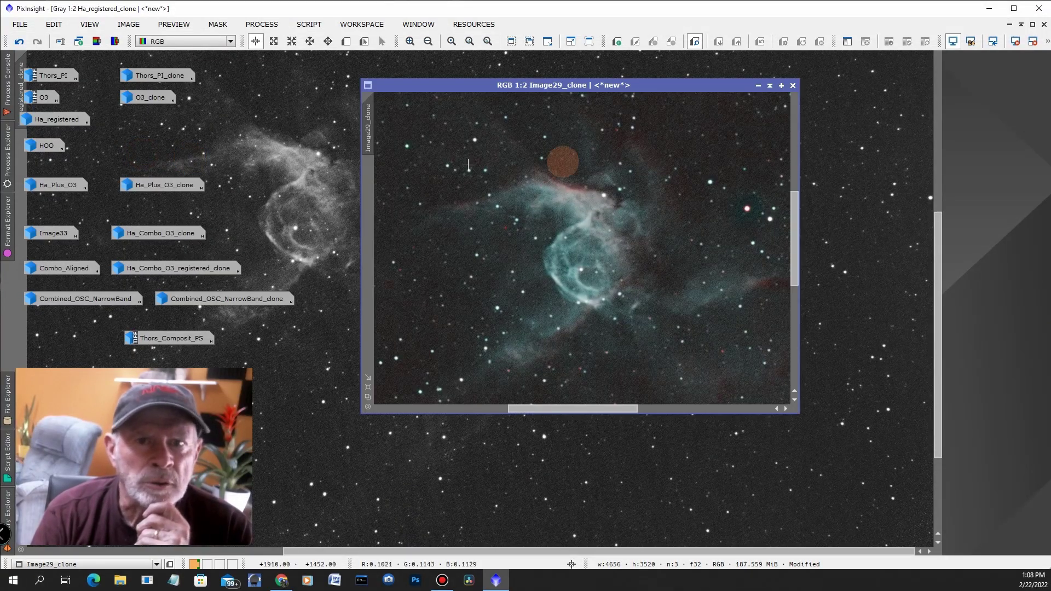
pyautogui.click(792, 86)
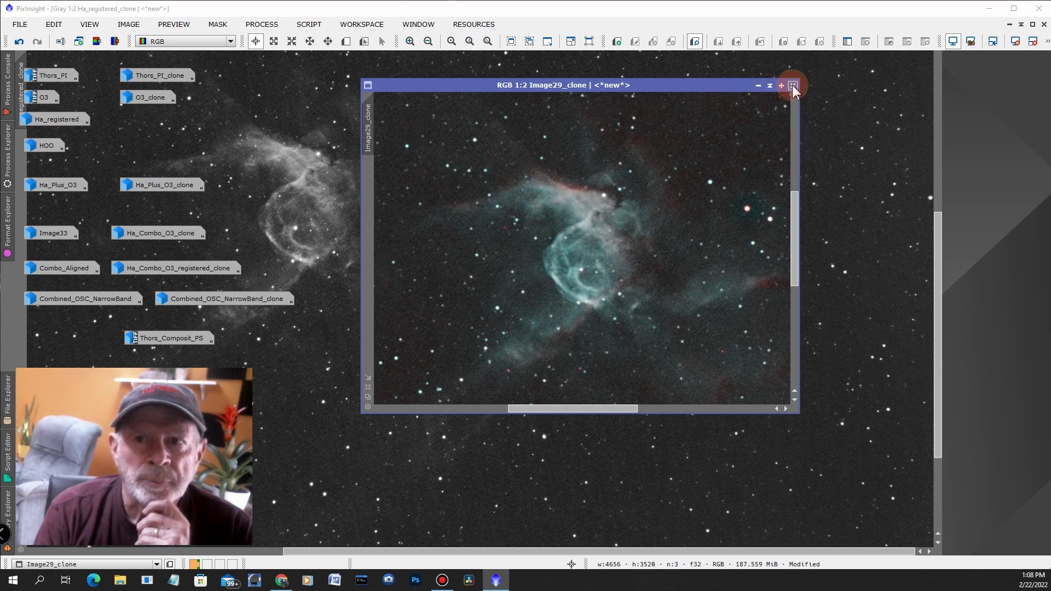
pyautogui.click(502, 322)
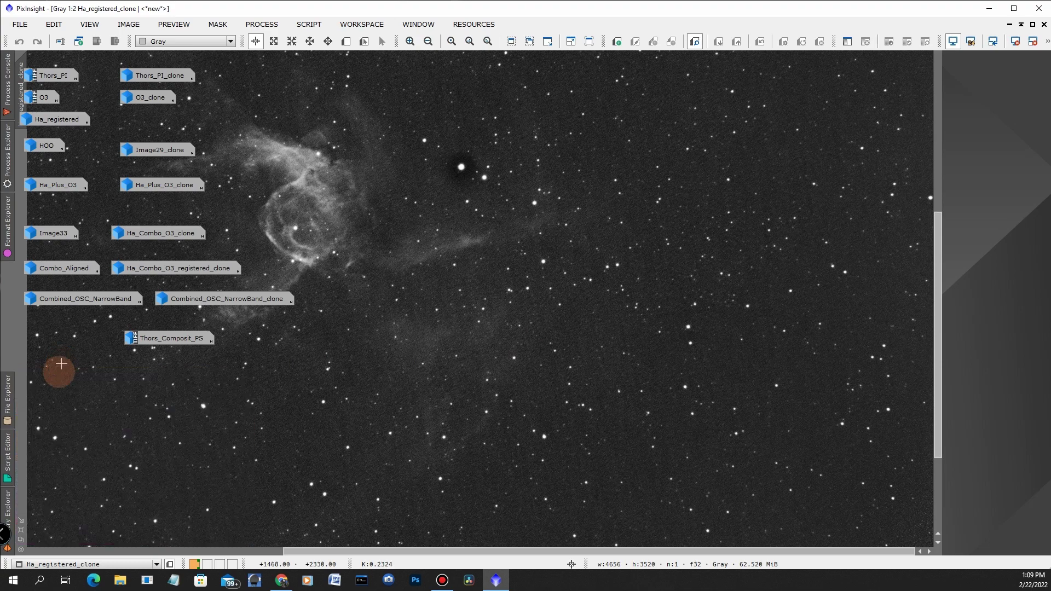
pyautogui.hotkey('ctrl', 'shift', 'i')
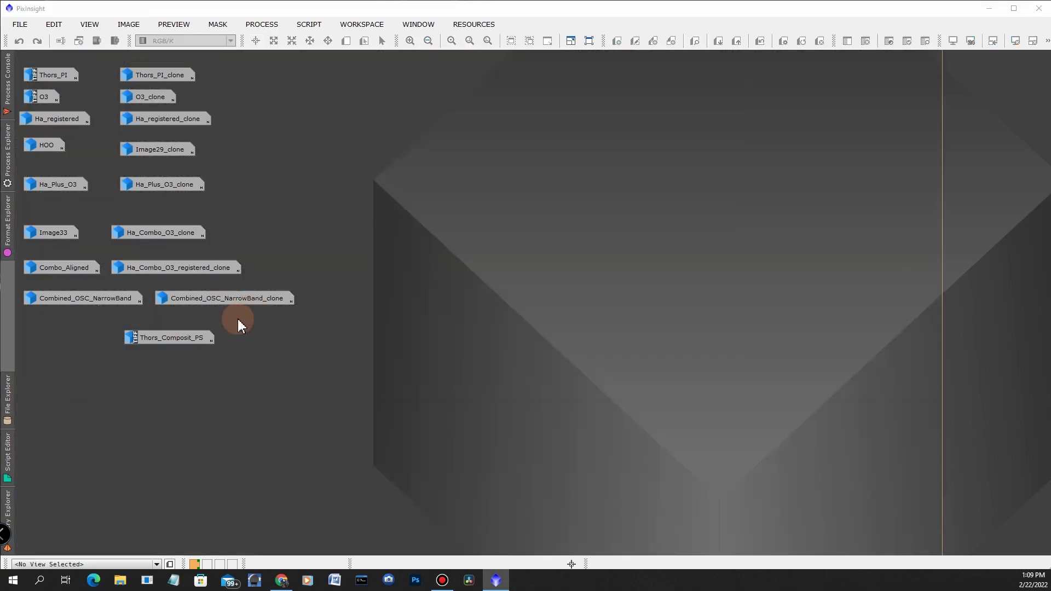